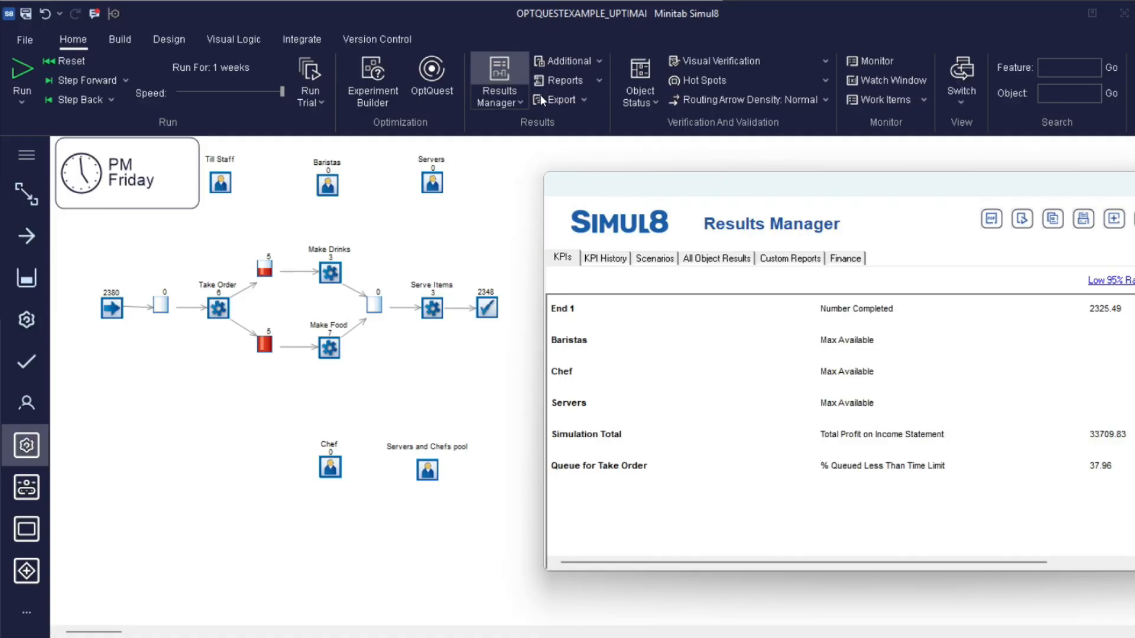
- Review the Finance report in the Results Manager and close the results window
click(842, 259)
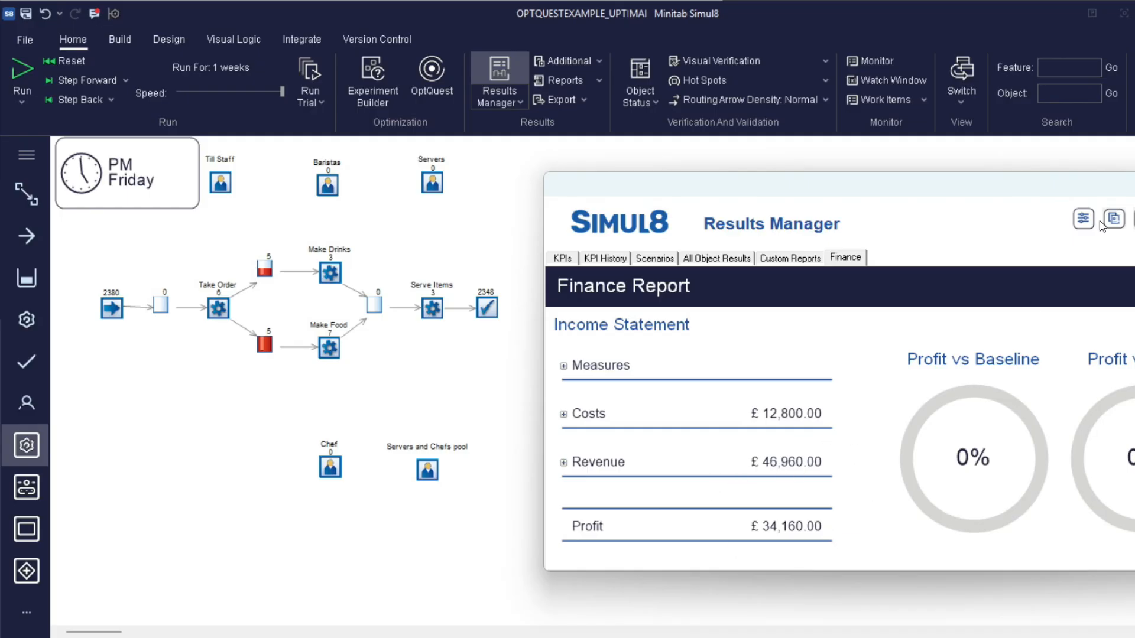
click(1133, 184)
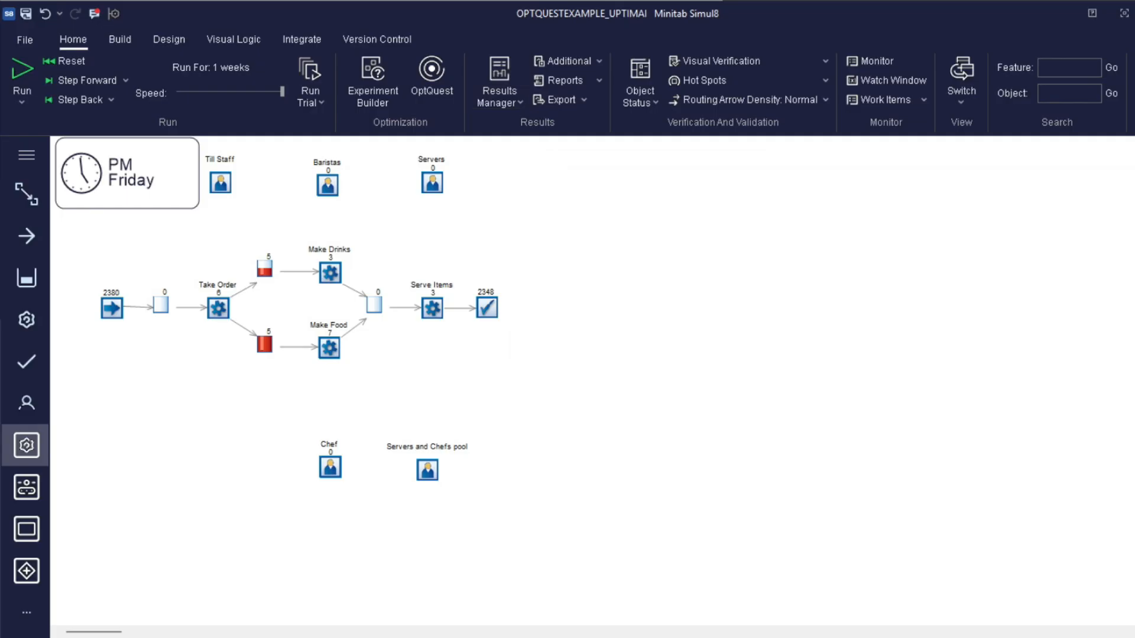
scroll(296, 294, up, 4)
scroll(299, 299, up, 1)
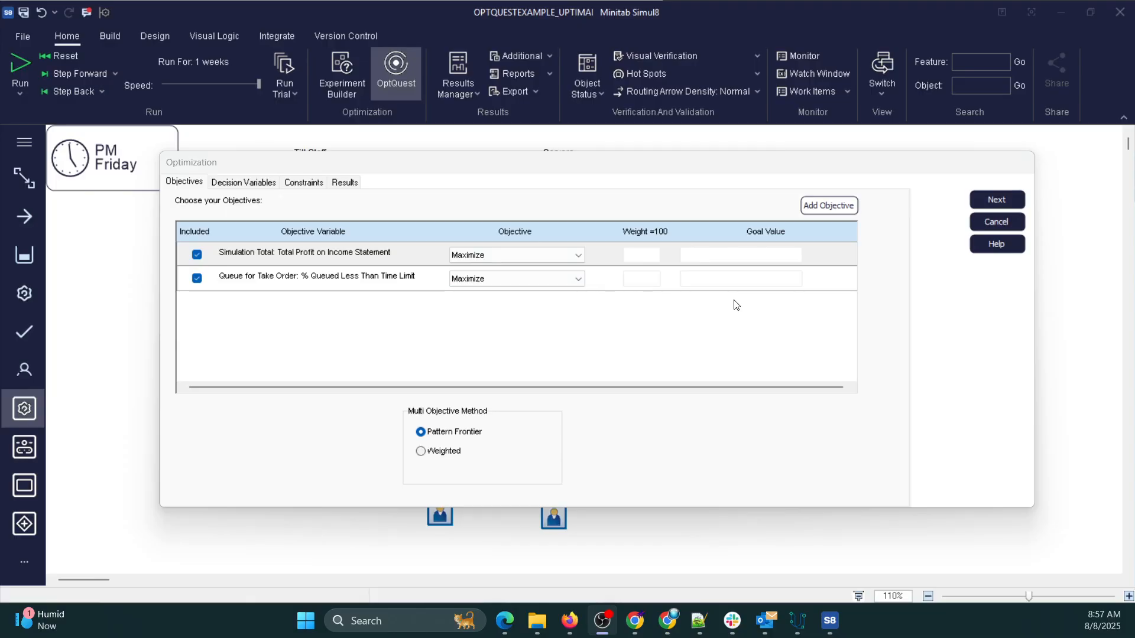
- Go through the optimization's objectives, decision variables and constraints, and start the optimization run of 50 trials
click(988, 195)
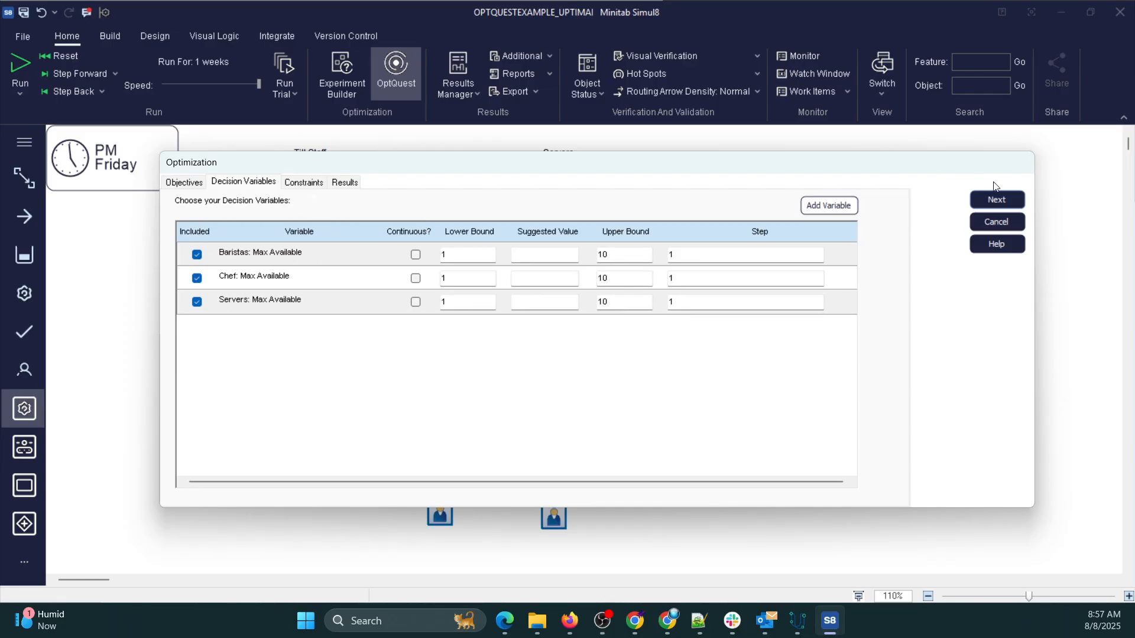
click(1004, 204)
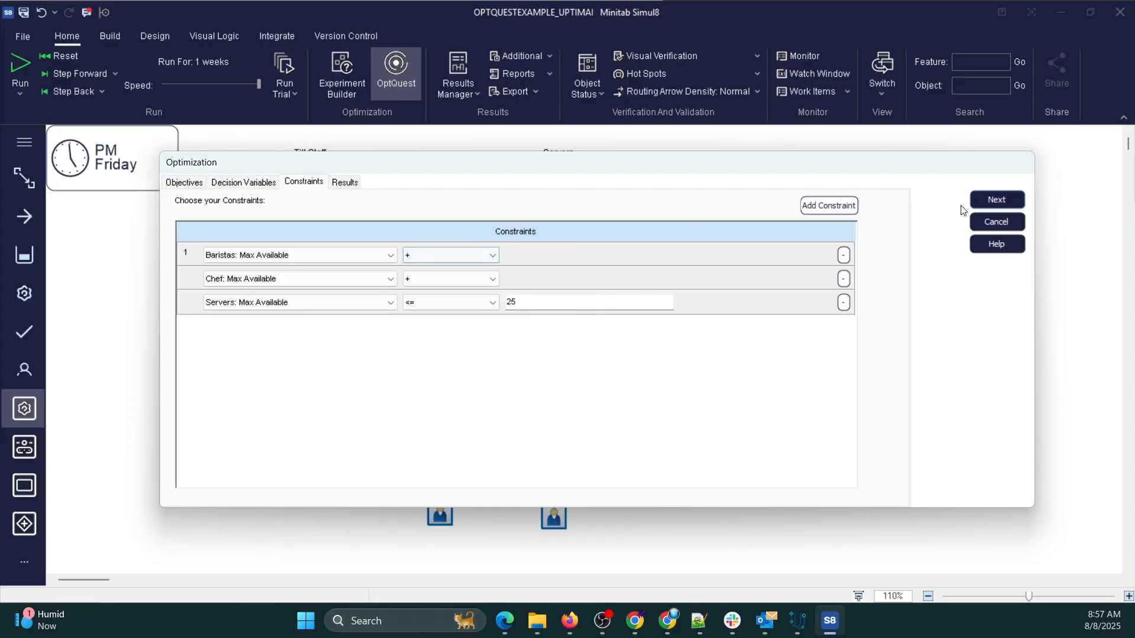
click(1012, 196)
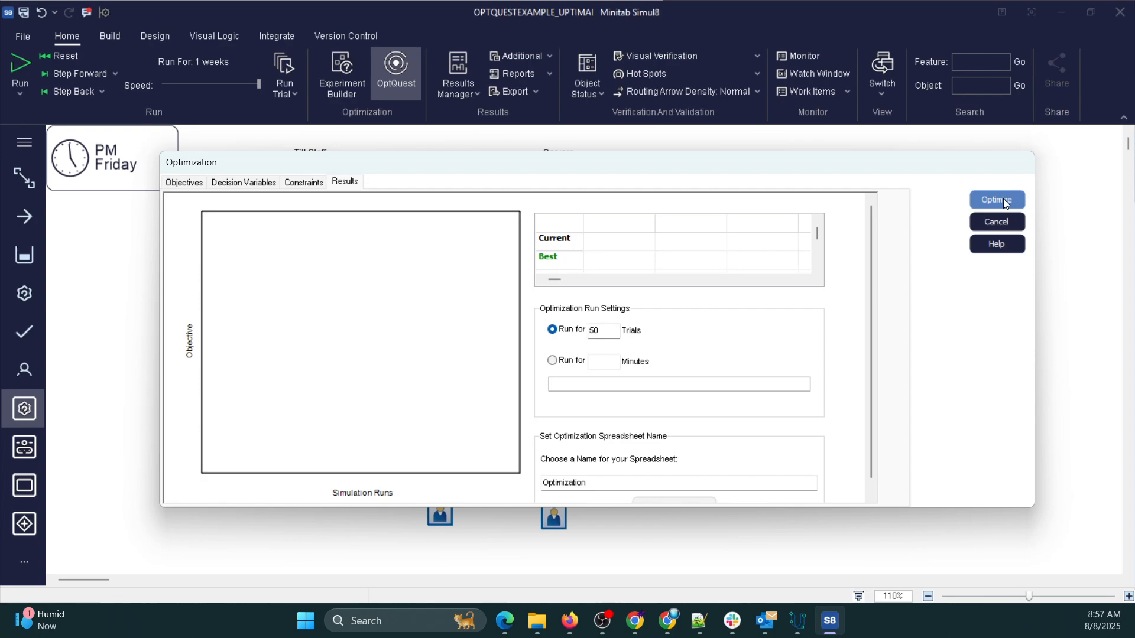
click(1004, 204)
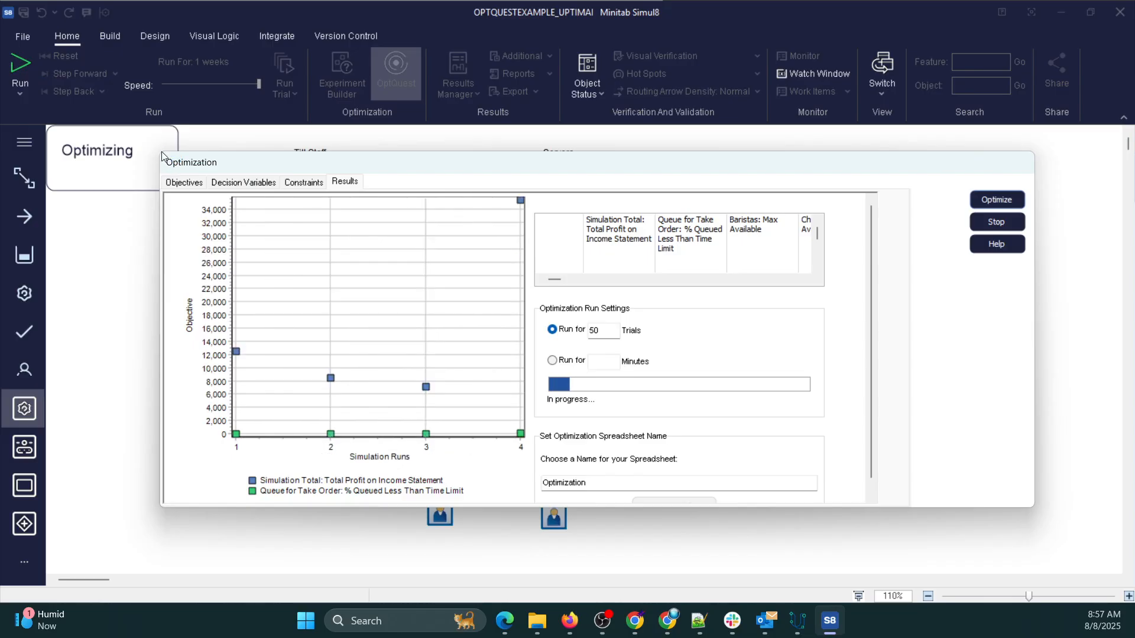
- Enlarge the Optimization window and examine the current and best values for both objectives and all decision variables
drag(163, 155, 13, 16)
drag(1033, 506, 1127, 594)
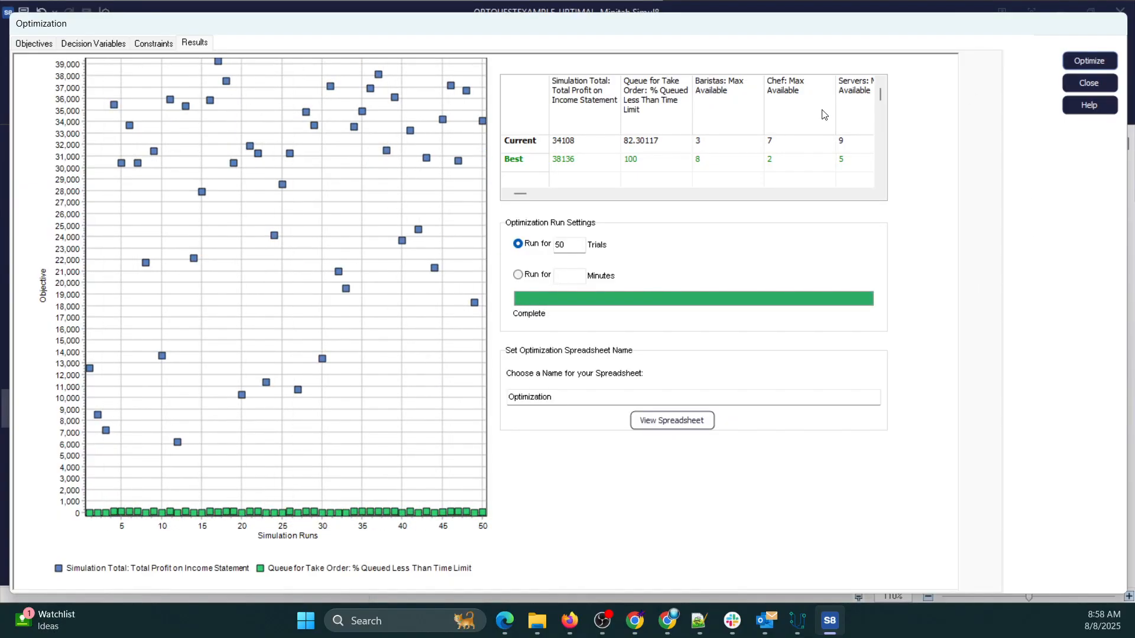
drag(521, 194, 725, 202)
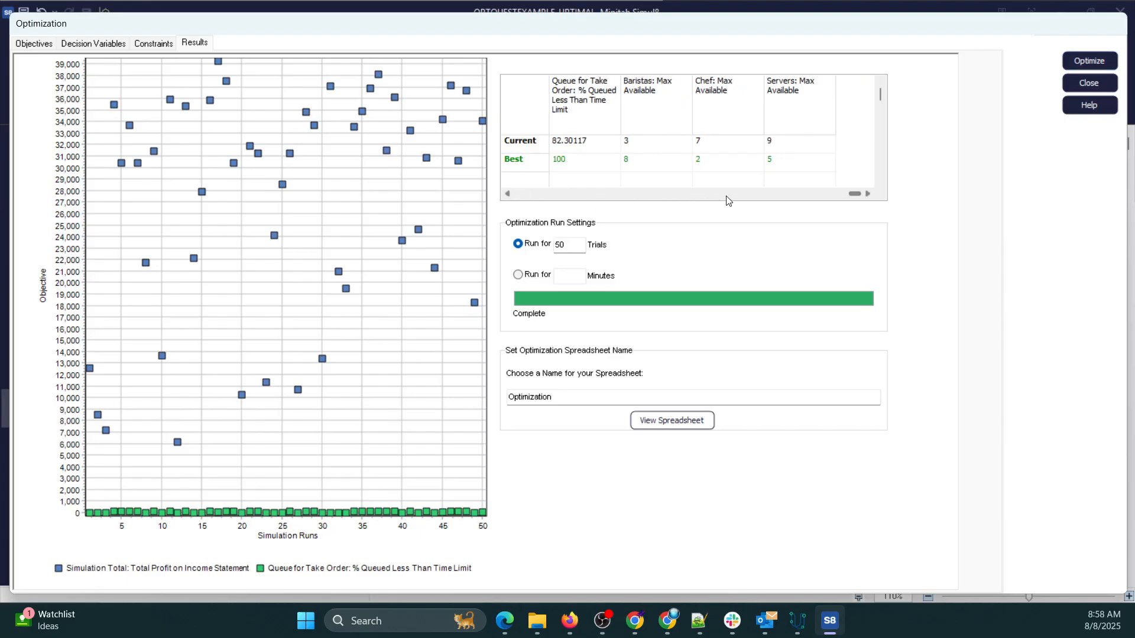
click(726, 196)
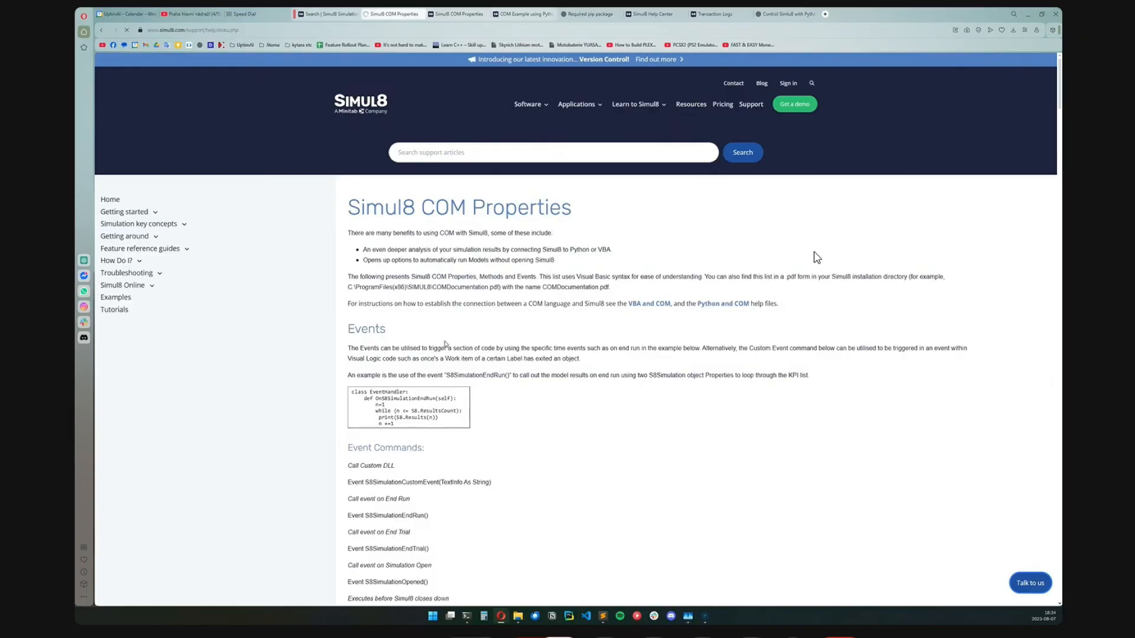
- In the web browser, open the COM Commands reference from the Python and Simul8 COM help article and read through it
key(alt+Left)
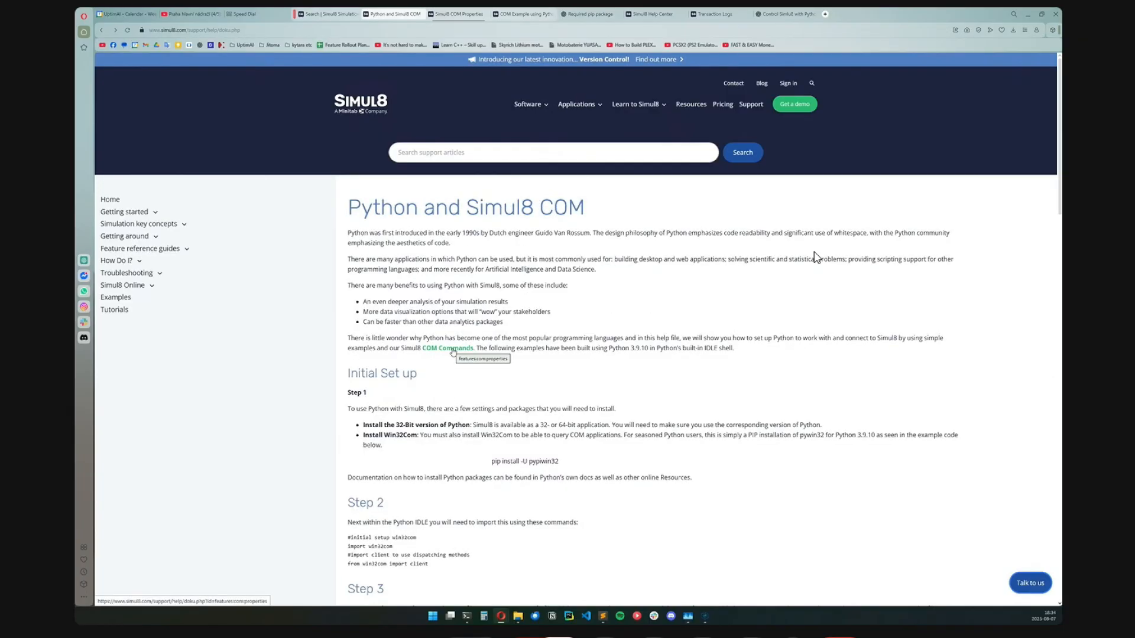
click(452, 350)
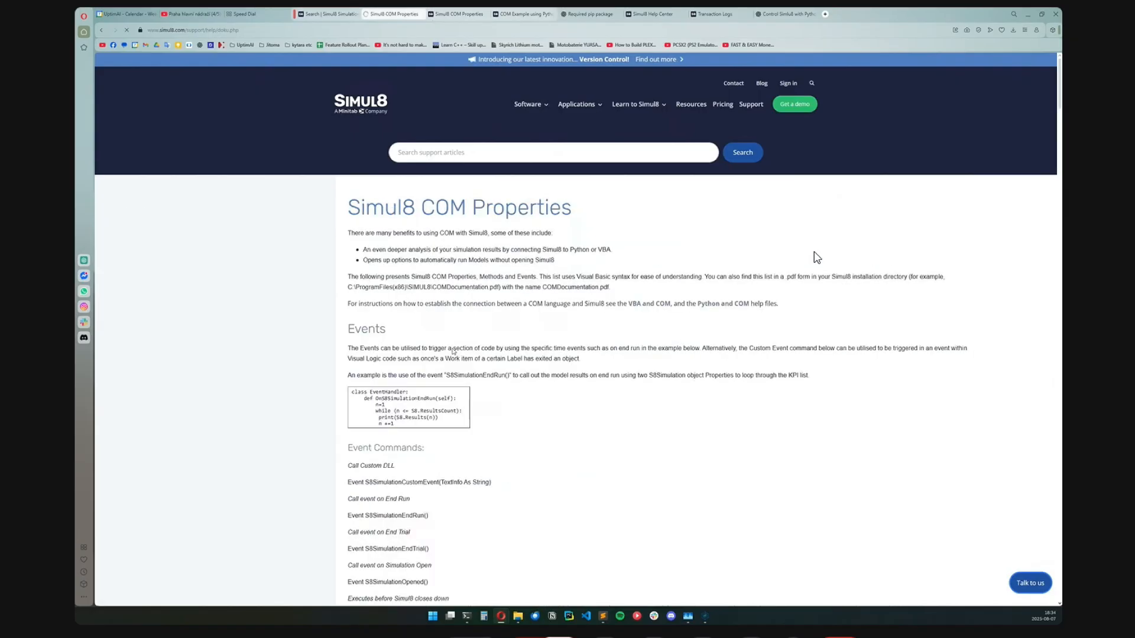
scroll(454, 381, down, 5)
scroll(454, 381, down, 4)
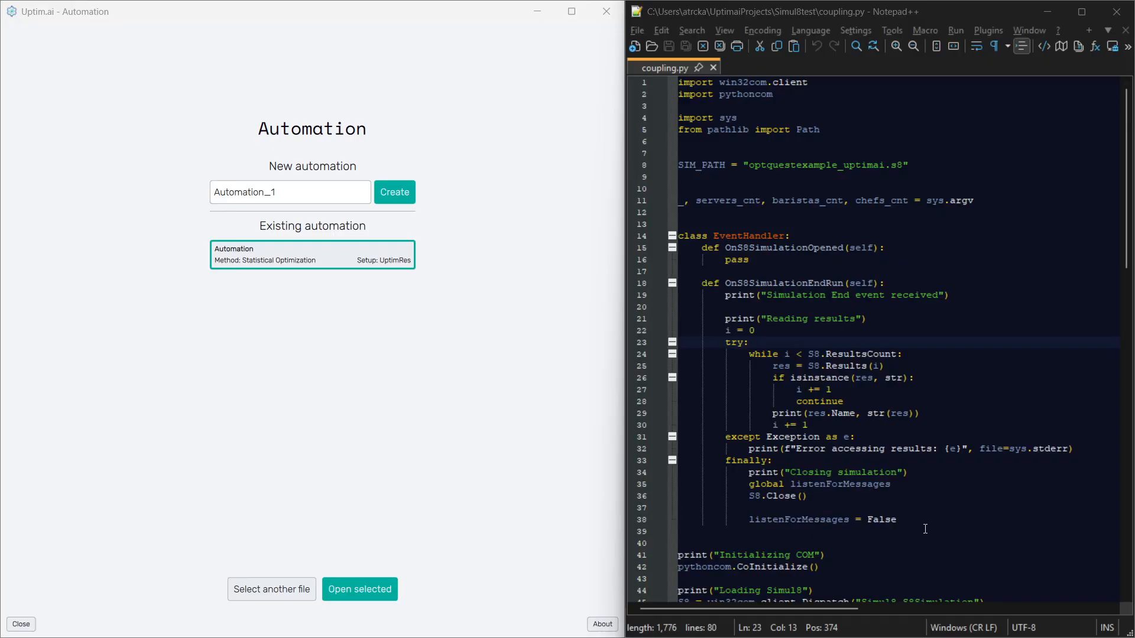
- Switch to Notepad++ and examine the event handler and the simulation setup block in coupling.py
drag(925, 528, 679, 83)
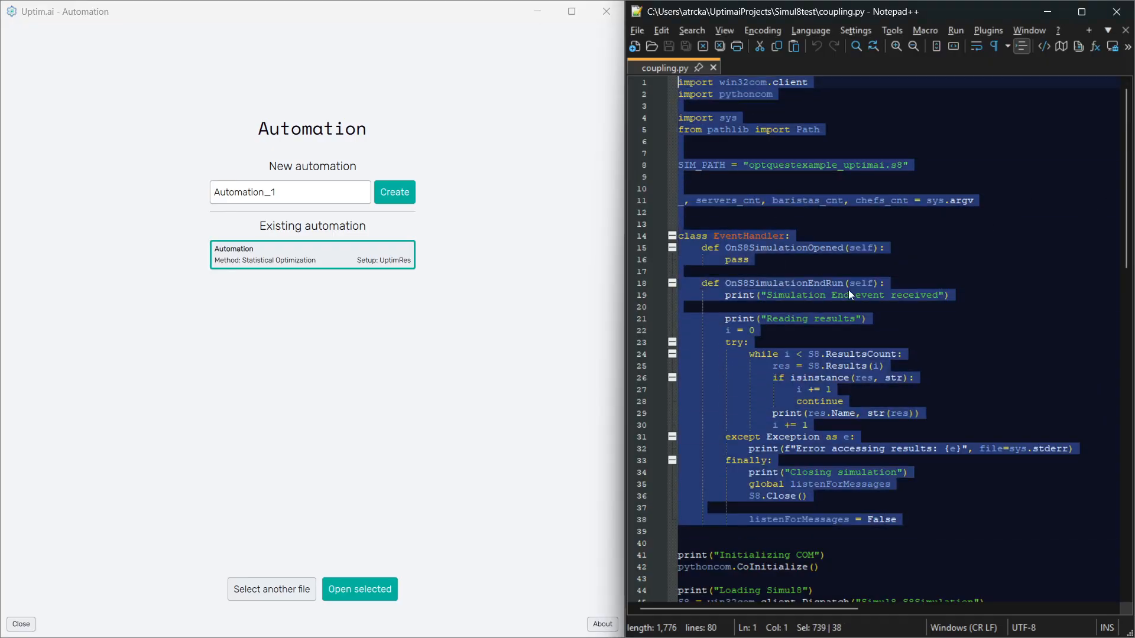
click(944, 350)
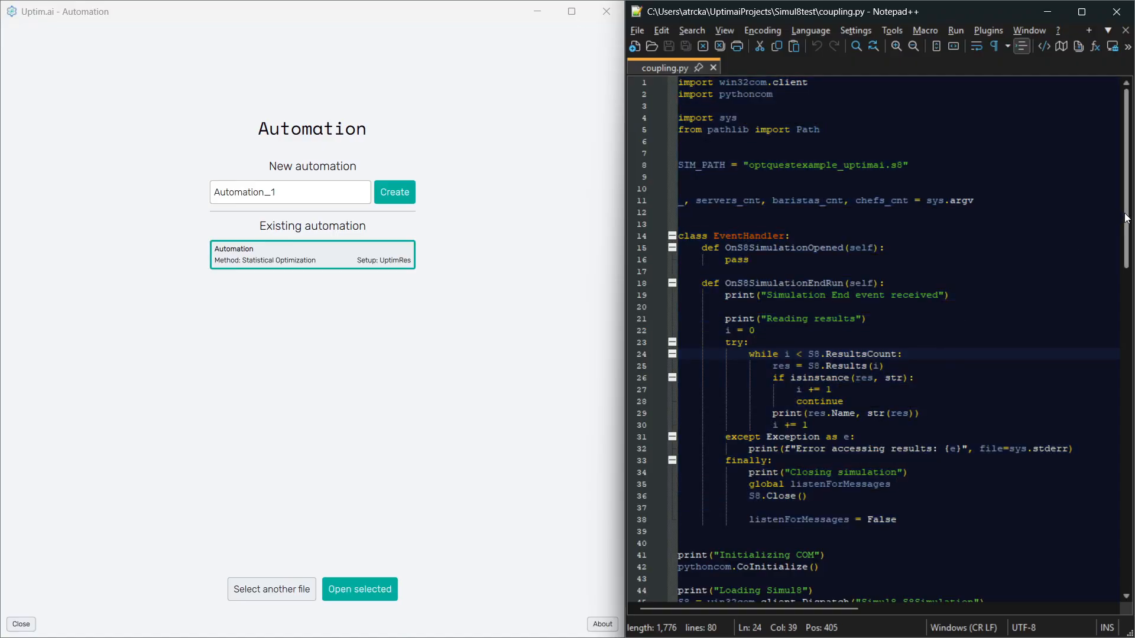
drag(1126, 218, 1126, 367)
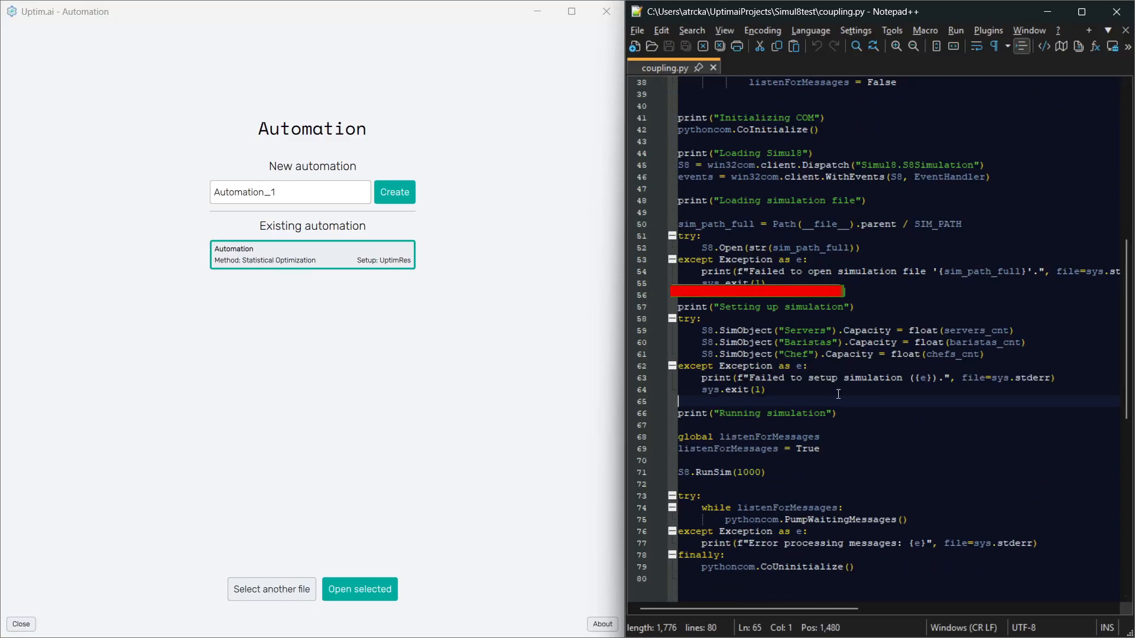
drag(679, 402, 671, 308)
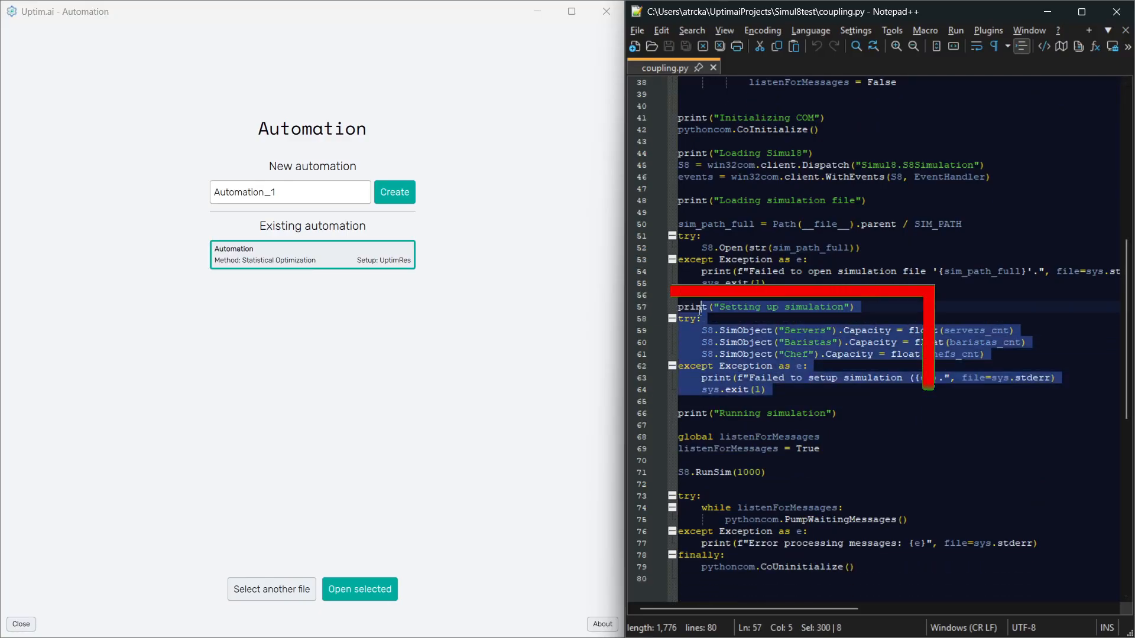
click(966, 410)
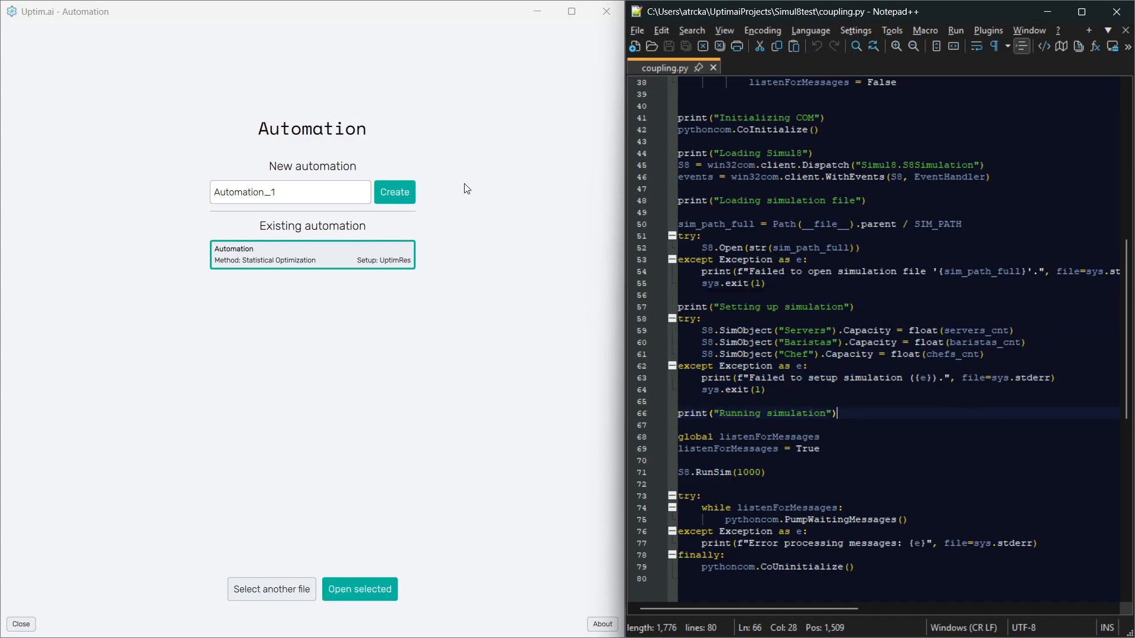
- In Uptim.ai, open the existing automation and display the Executable step of its coupling pipeline
click(273, 264)
double_click(273, 265)
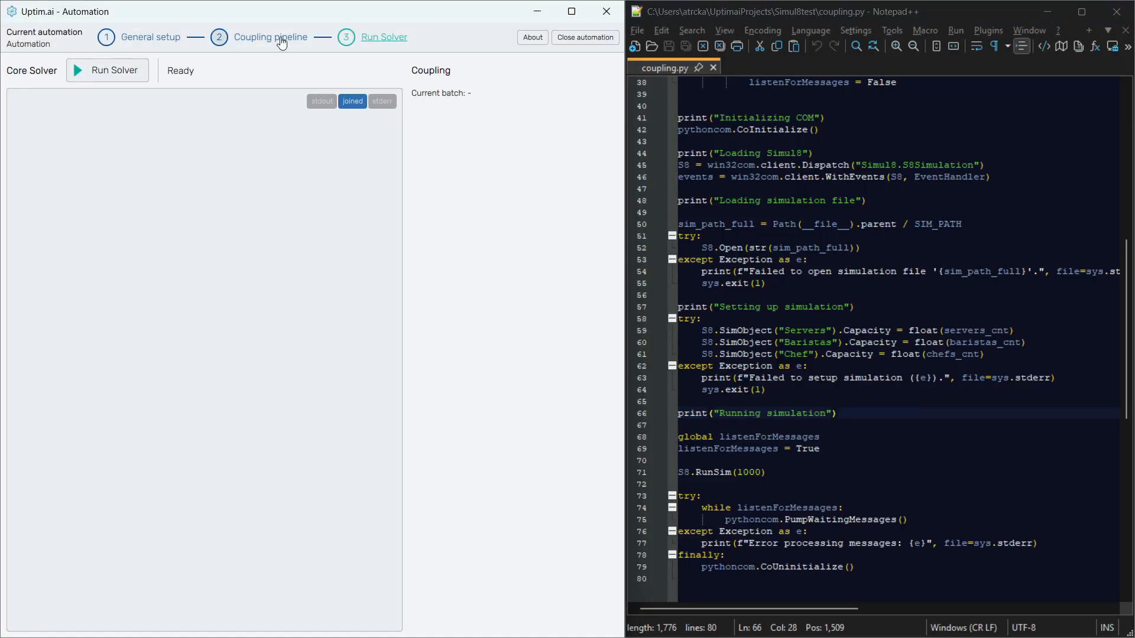
click(269, 42)
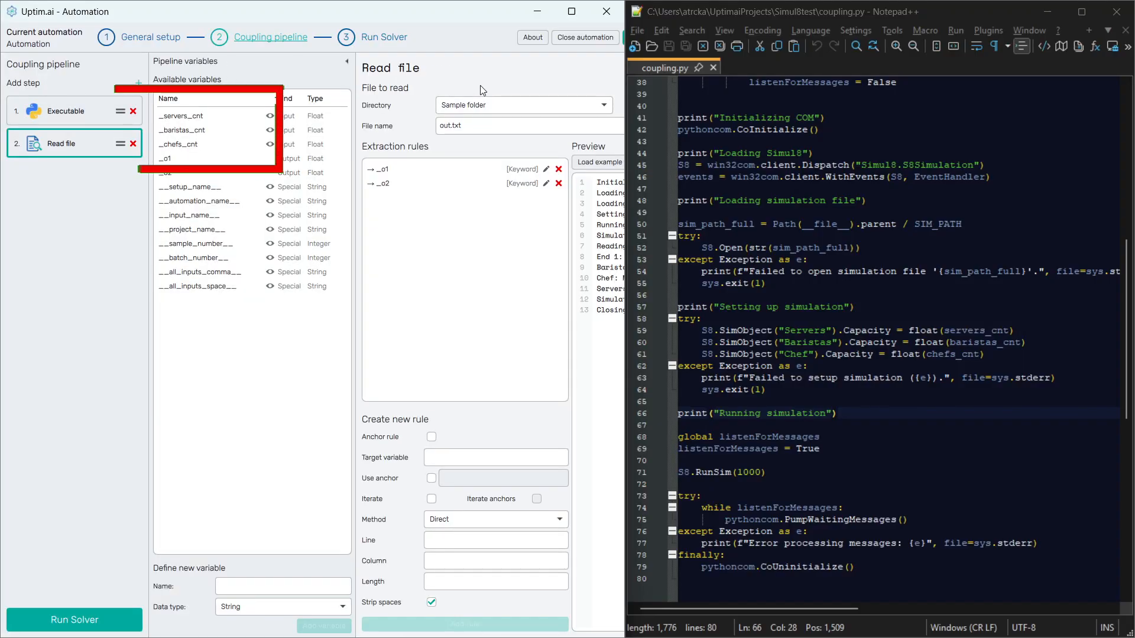
click(68, 112)
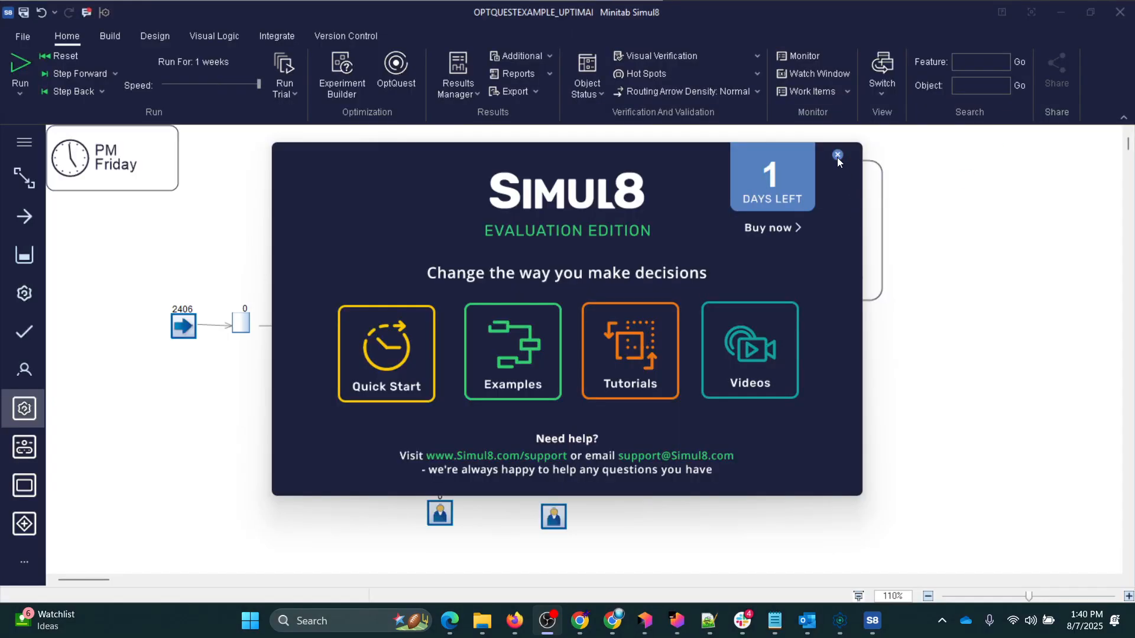
- In Simul8, dismiss the evaluation welcome screen and run the one-week simulation
click(836, 155)
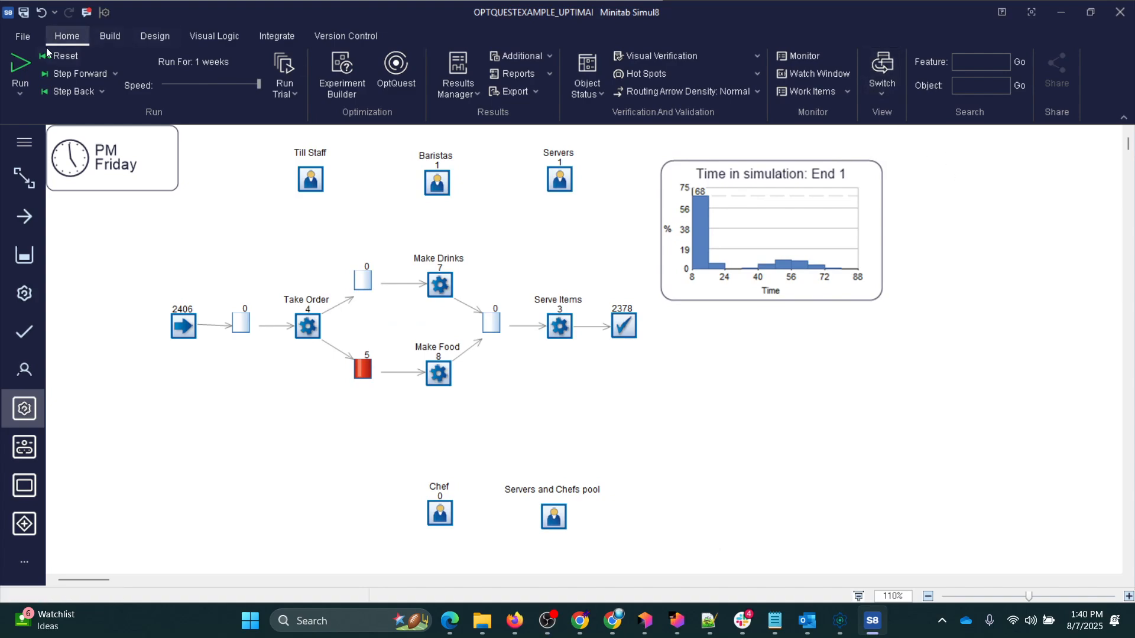
click(23, 65)
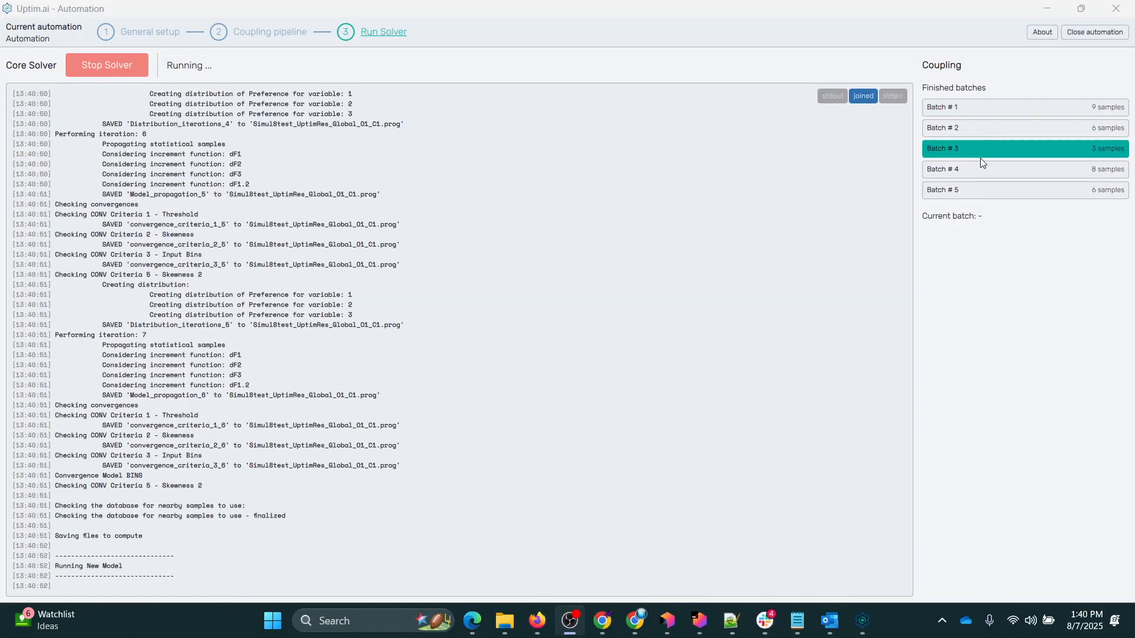
- In the Uptim.ai Postprocessor, open Simul8test_UptimRes_O1_C1_I02.upst and Simul8test_UptimRes_O2_C2_I00.upst and arrange them side by side
scroll(980, 178, down, 1)
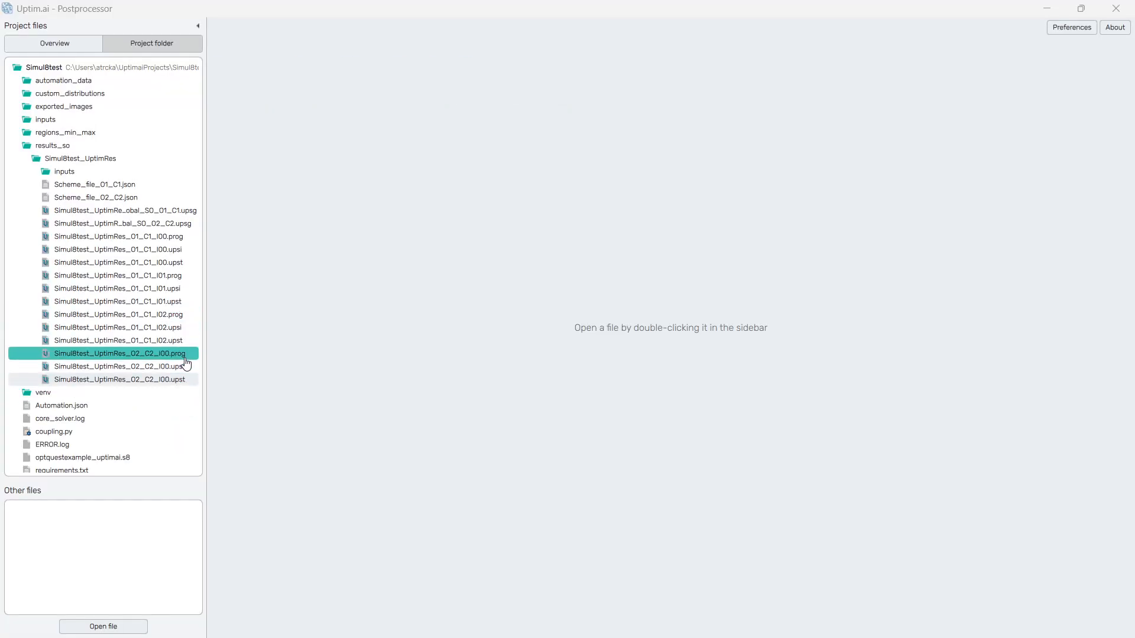
double_click(188, 343)
double_click(182, 380)
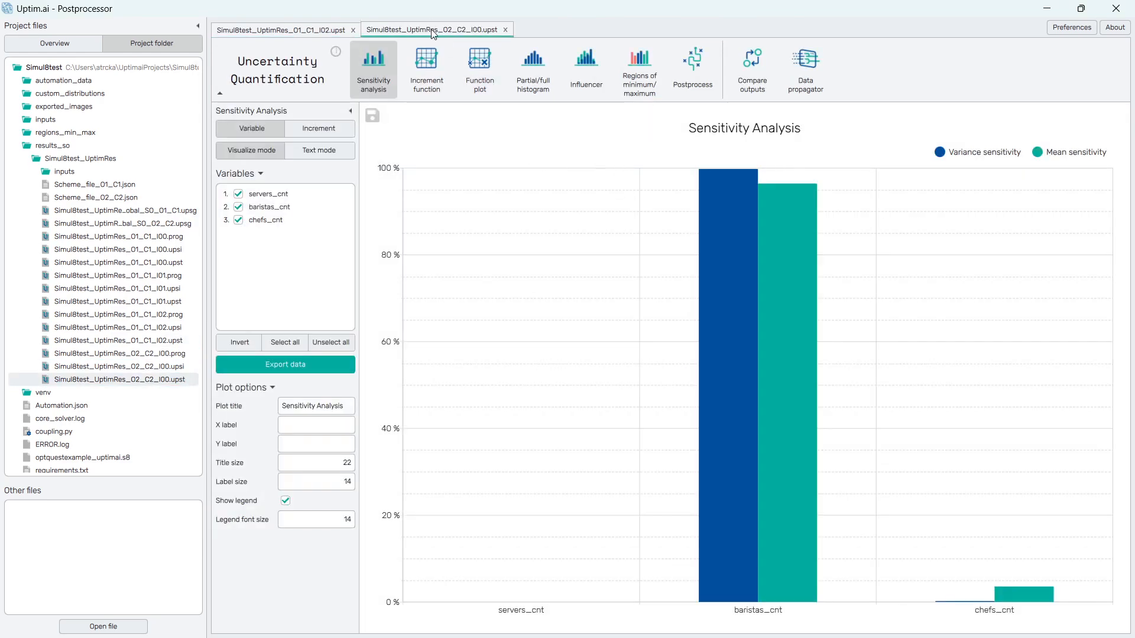
right_click(431, 29)
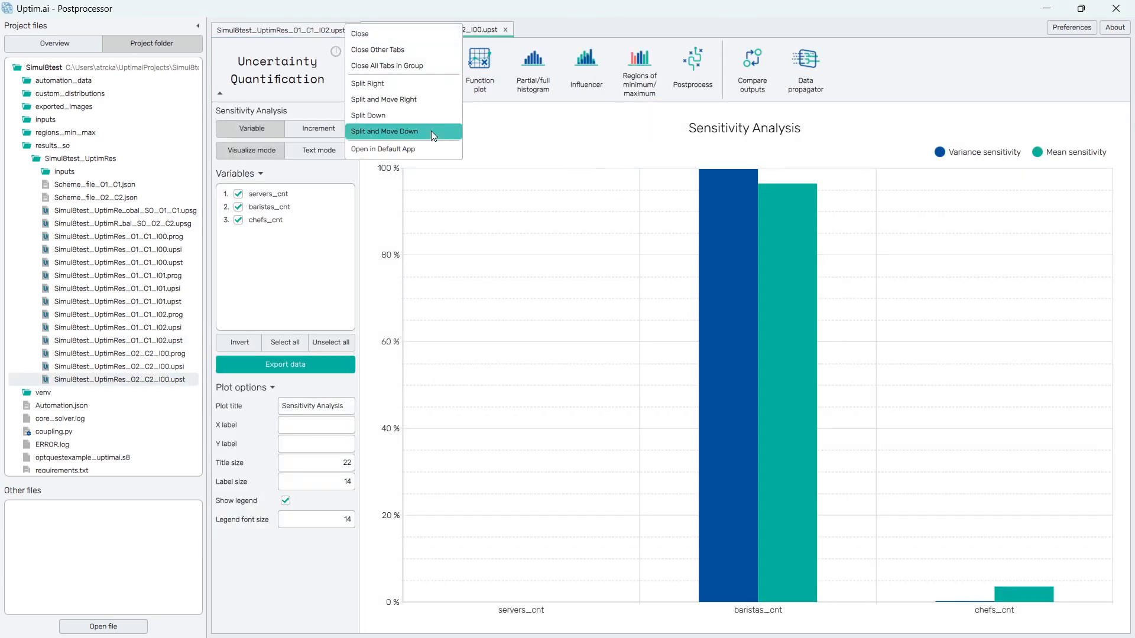
click(427, 98)
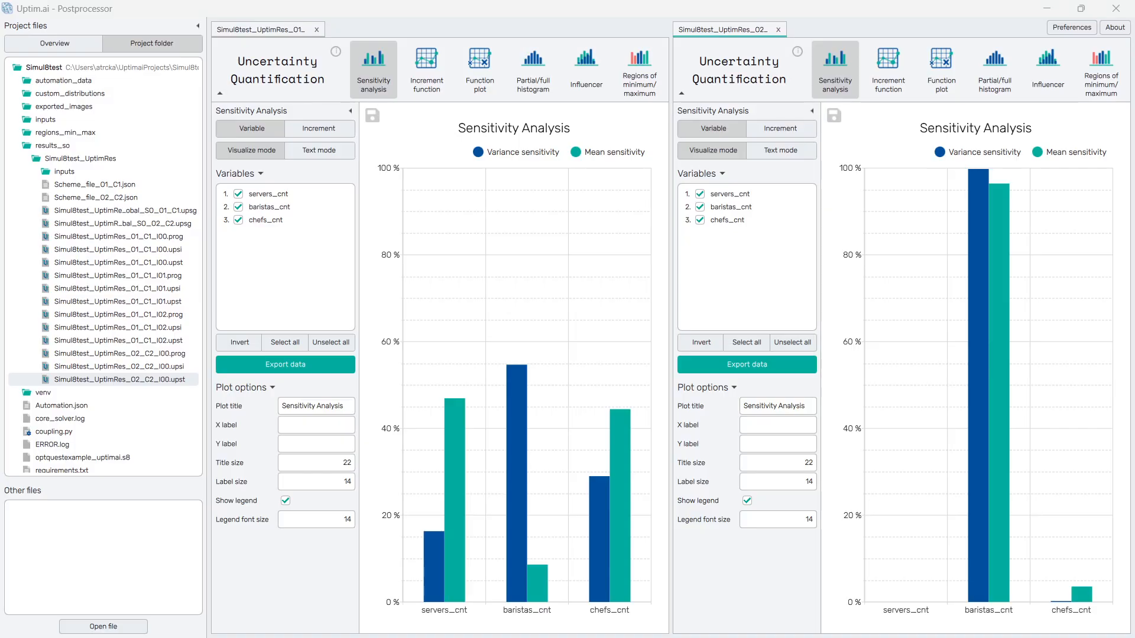
- Collapse the project files sidebar and display the dF1 increment function for both result files
click(198, 26)
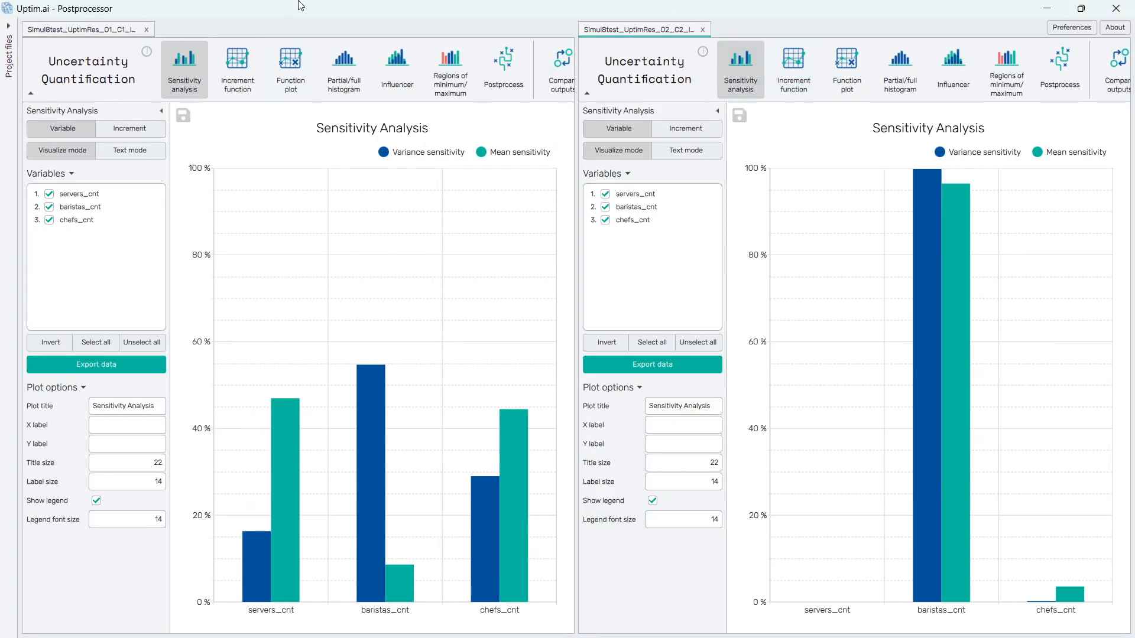
click(242, 65)
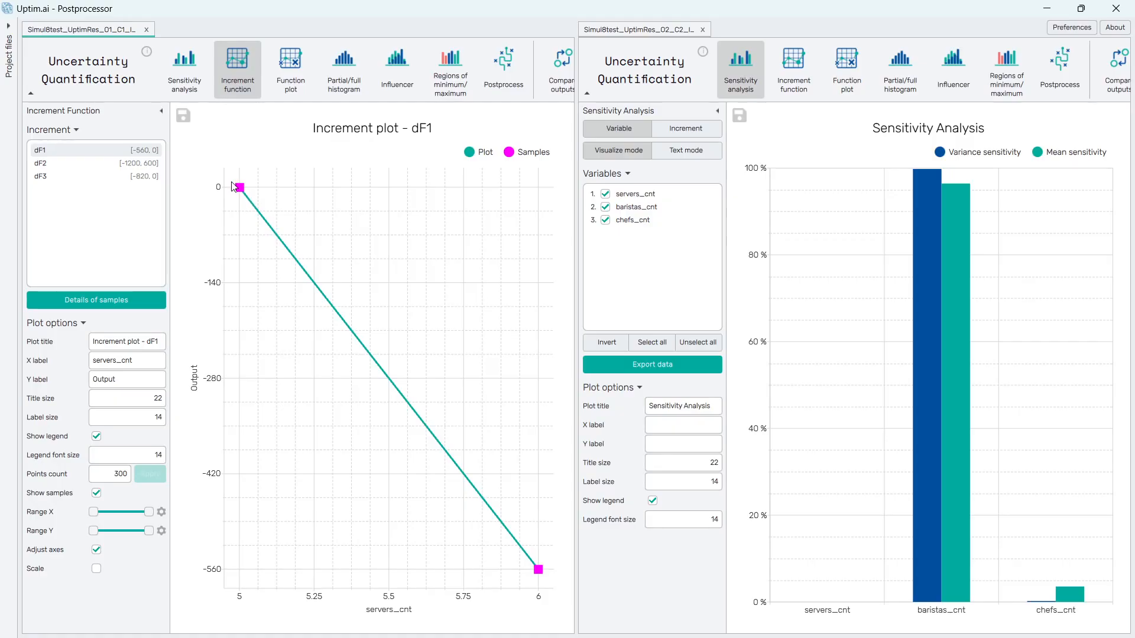
click(793, 77)
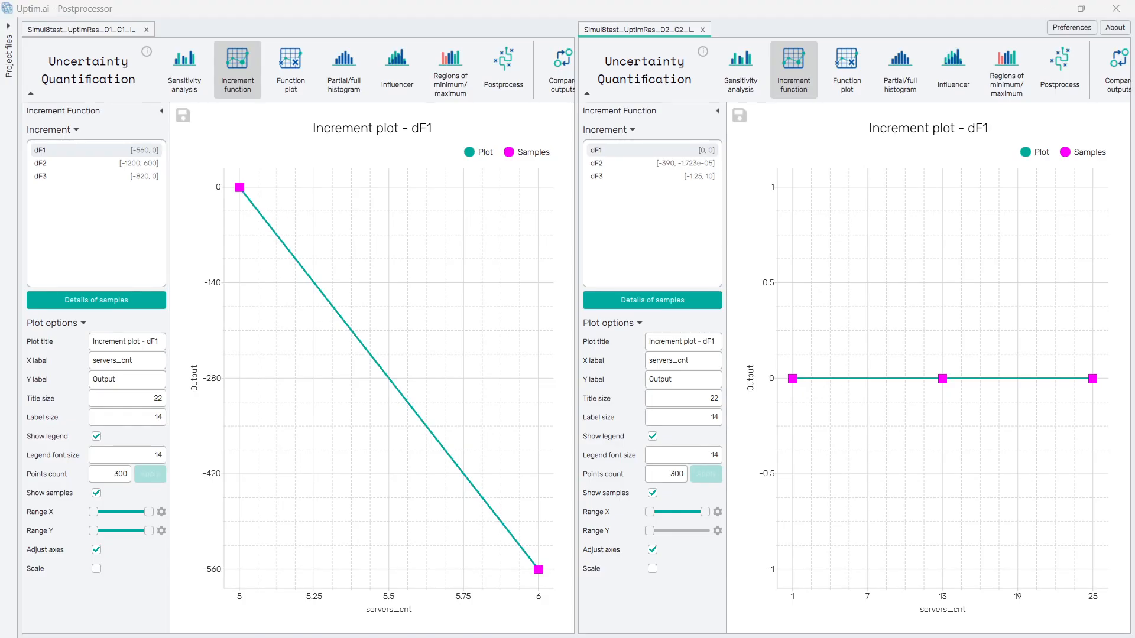
- Display the function plot of servers_cnt for both result files
click(297, 63)
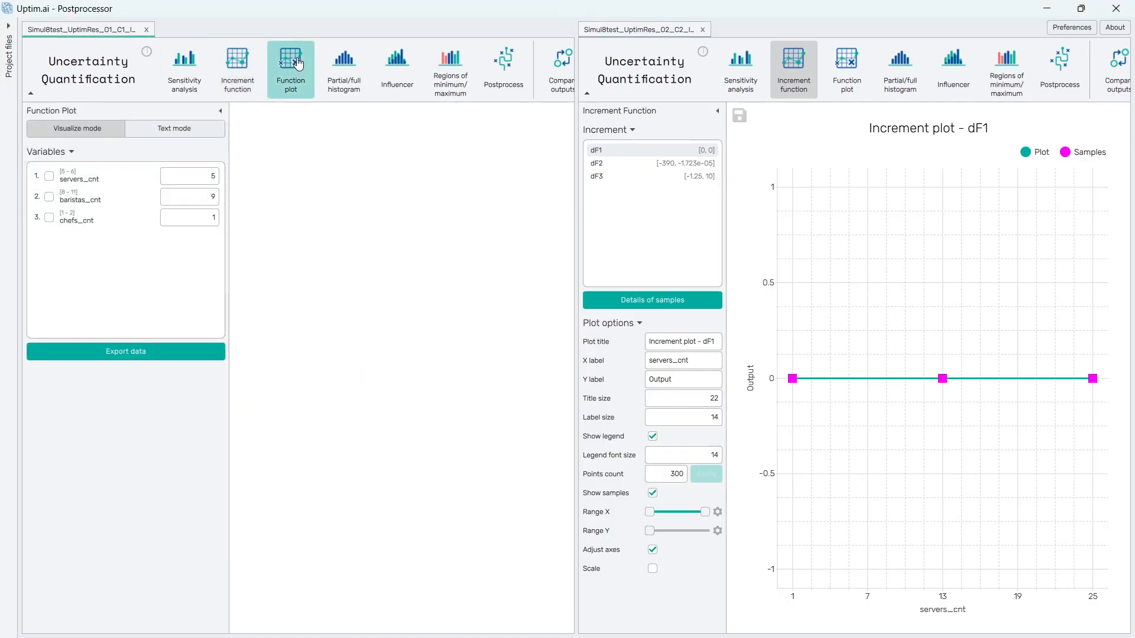
click(49, 176)
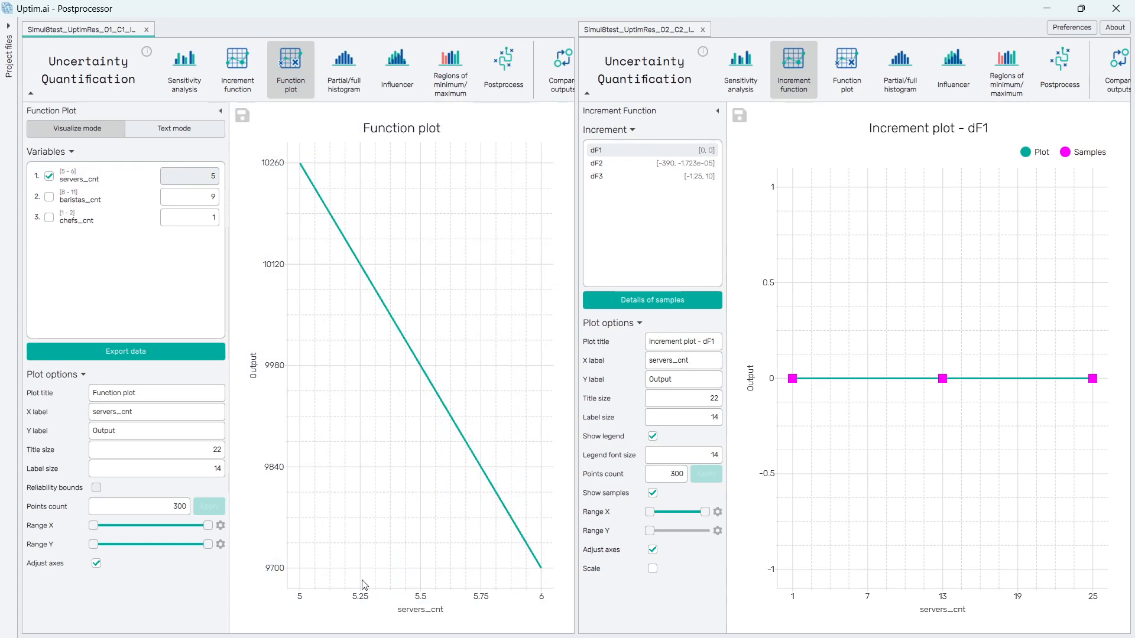
click(846, 74)
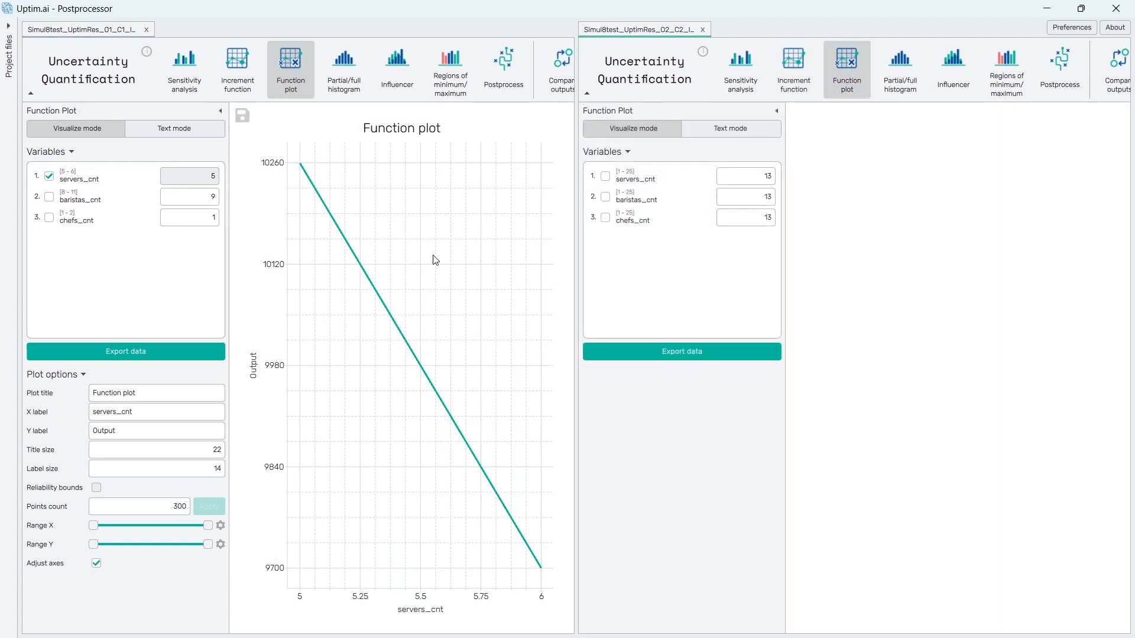
click(605, 176)
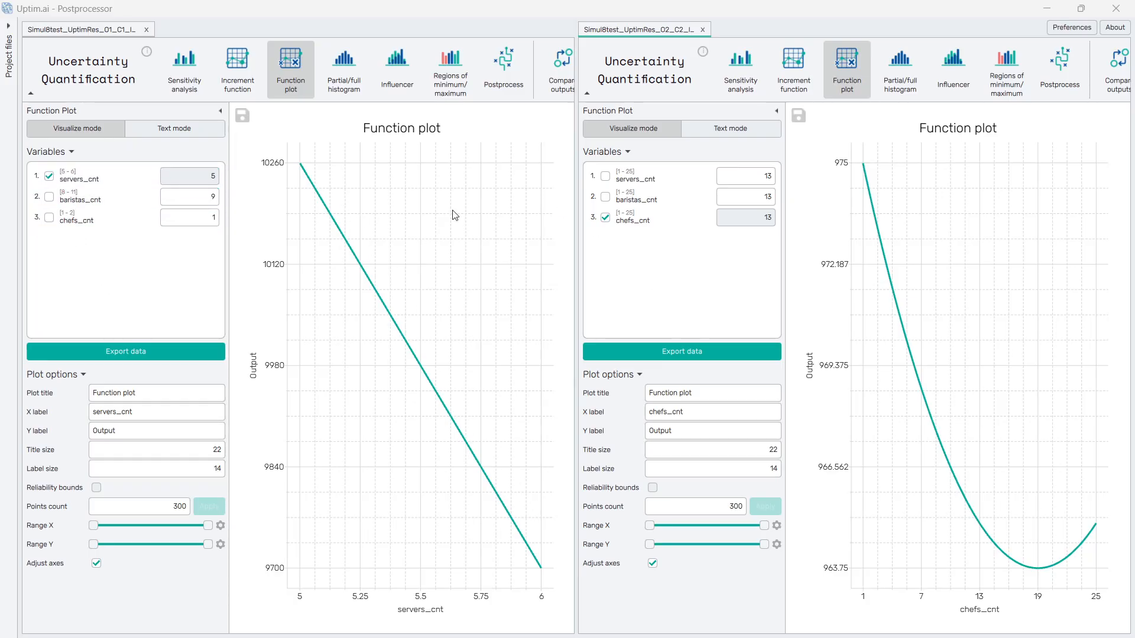
- Plot servers_cnt against chefs_cnt as rotated 3D surfaces for both result files, and collapse the plot settings of the O2_C2 file
click(49, 217)
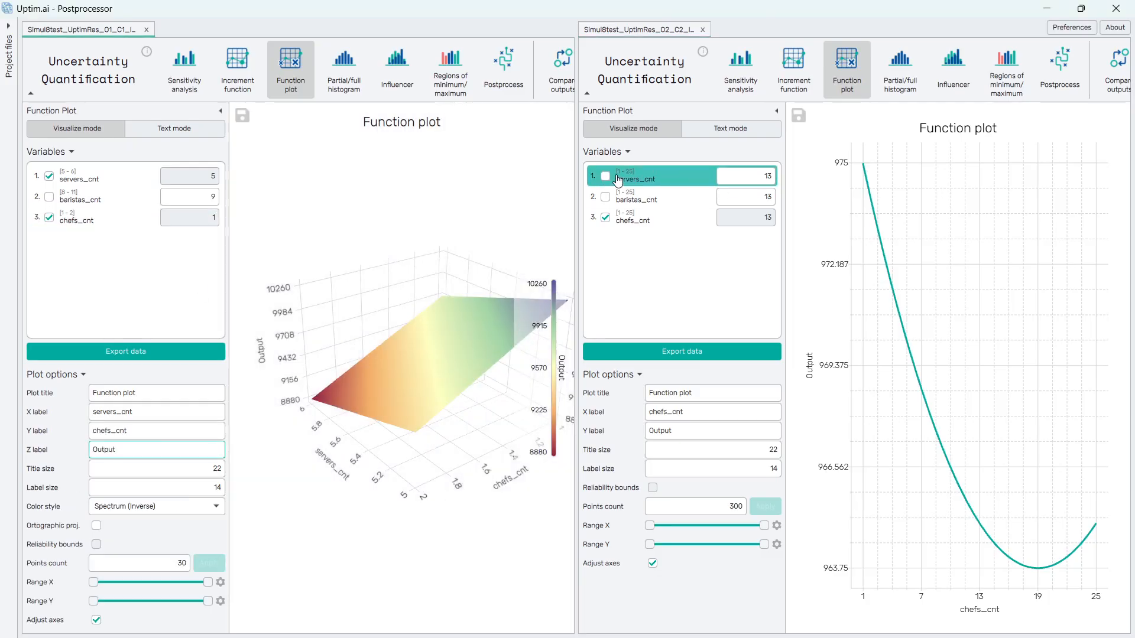
drag(378, 327, 588, 353)
click(636, 182)
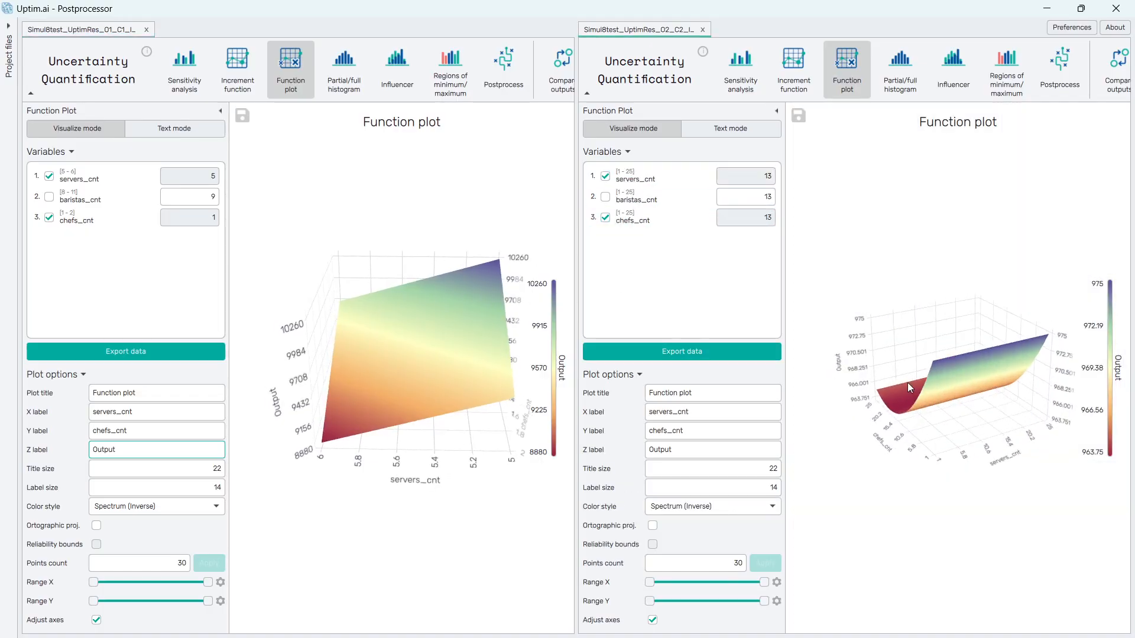
drag(923, 379, 780, 399)
scroll(1005, 384, up, 4)
click(776, 111)
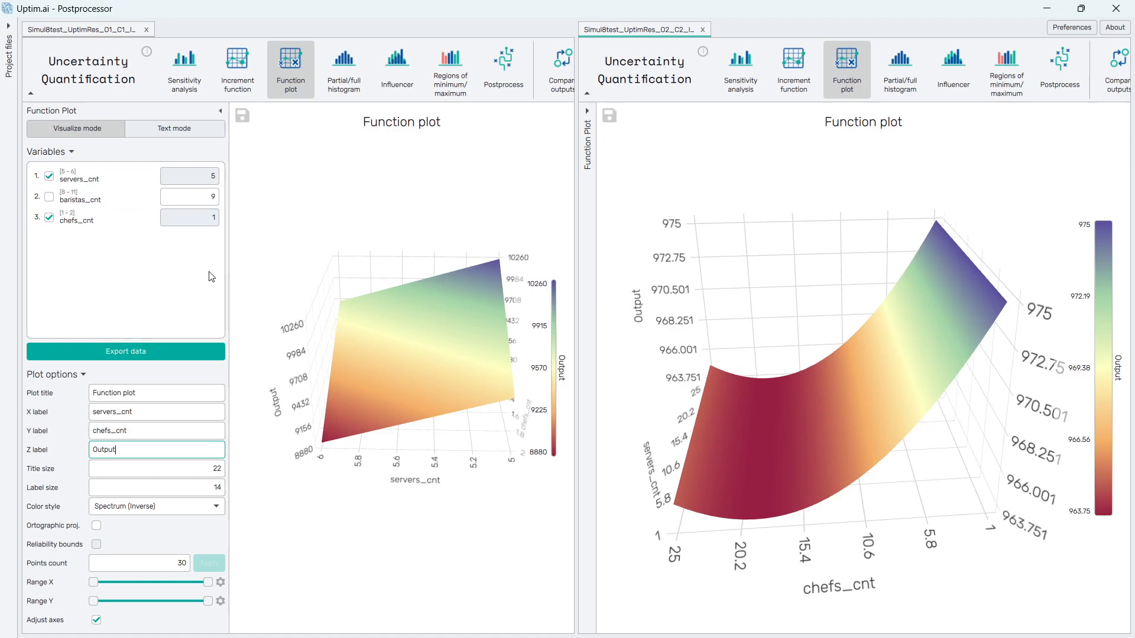
- Add baristas_cnt to the O1_C1 function plot and close the O2_C2 result file
click(50, 198)
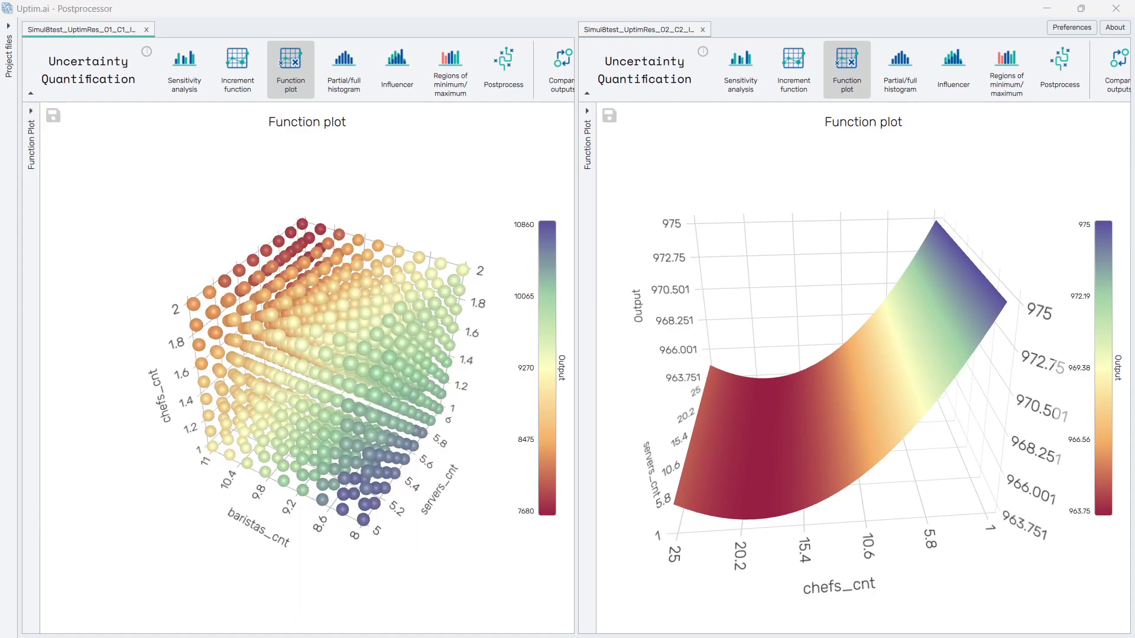
click(702, 29)
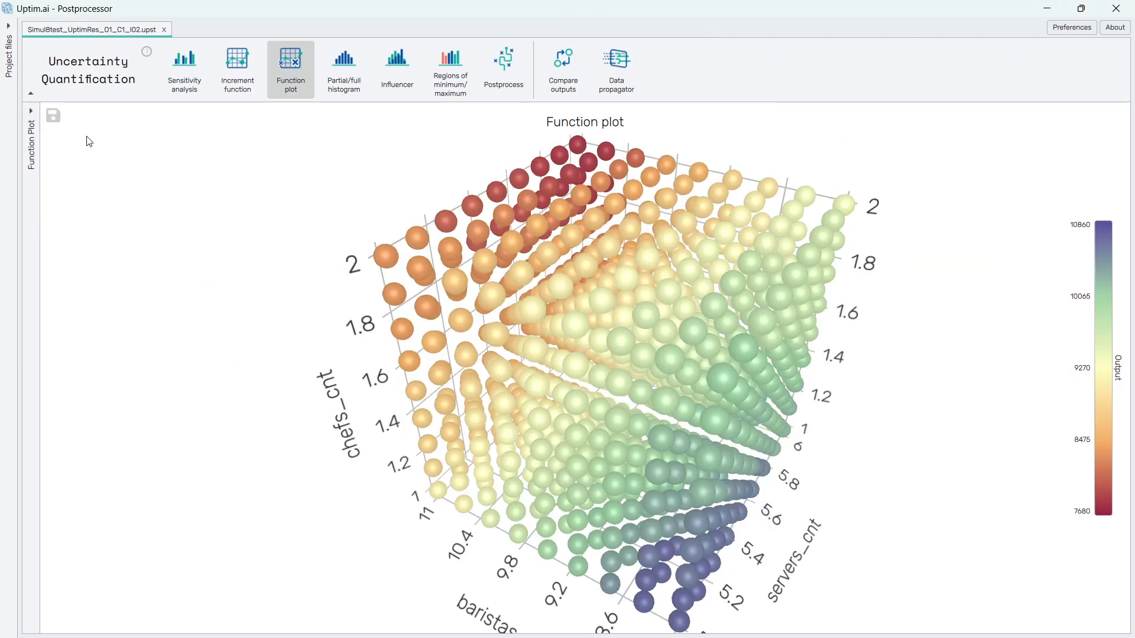
- Raise the lower range limits of the three-variable function plot to about 5.43 for servers_cnt and 8.39 for baristas_cnt
click(30, 111)
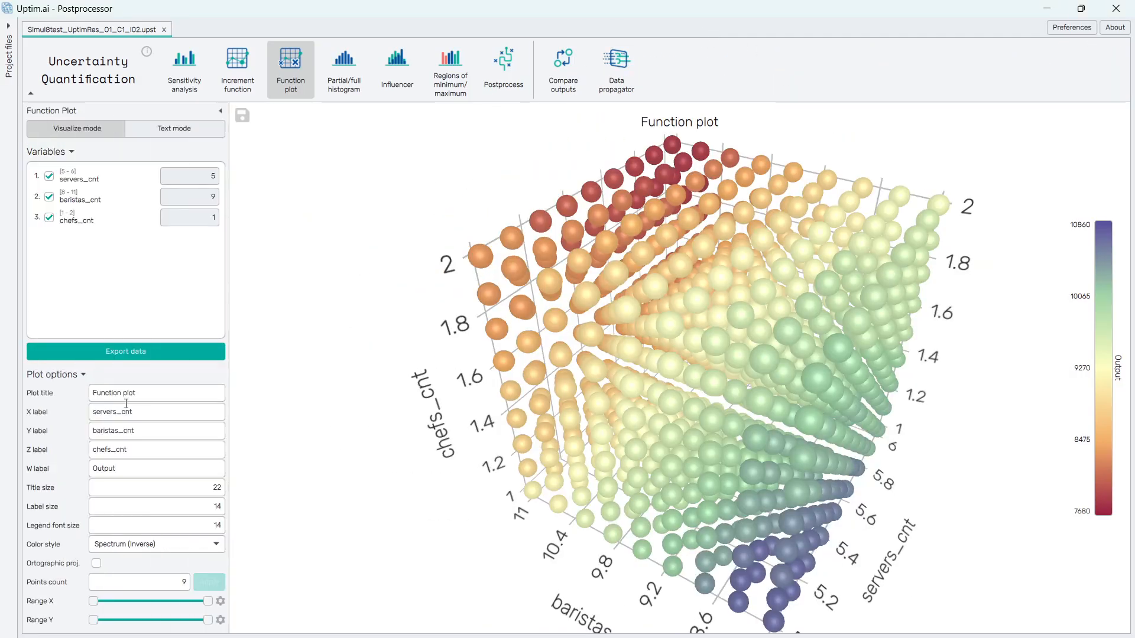
scroll(135, 511, down, 1)
drag(93, 545, 130, 528)
drag(779, 435, 597, 383)
mouse_move(92, 564)
mouse_down()
mouse_move(162, 563)
mouse_move(108, 563)
mouse_up()
drag(810, 416, 447, 346)
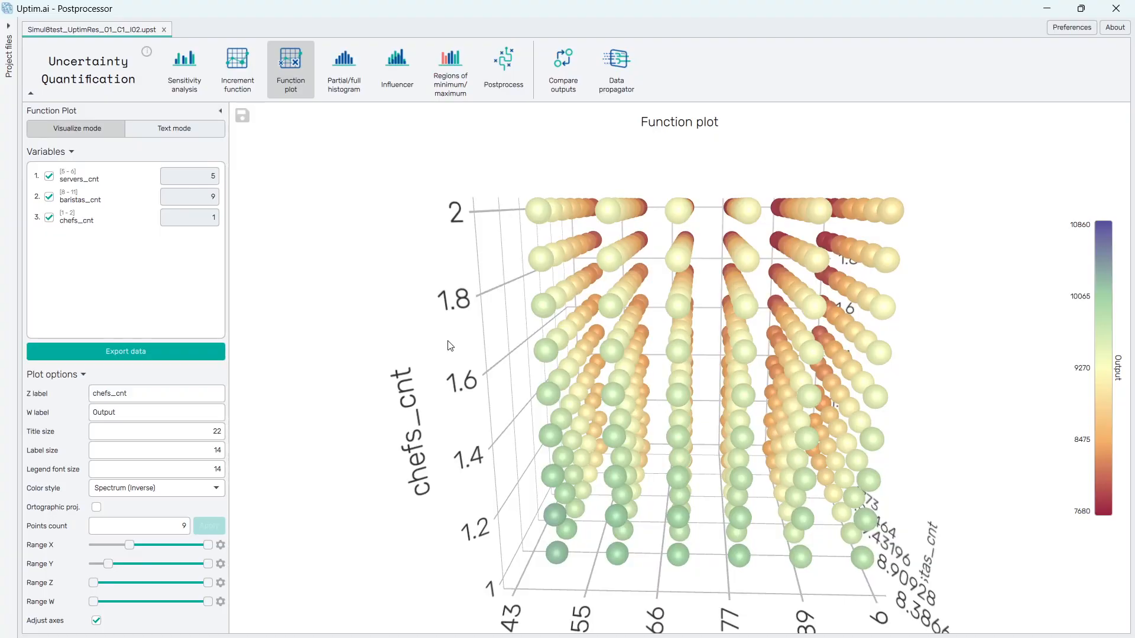
- Remove baristas_cnt from the function plot and inspect the servers_cnt and chefs_cnt surface from another angle
click(49, 198)
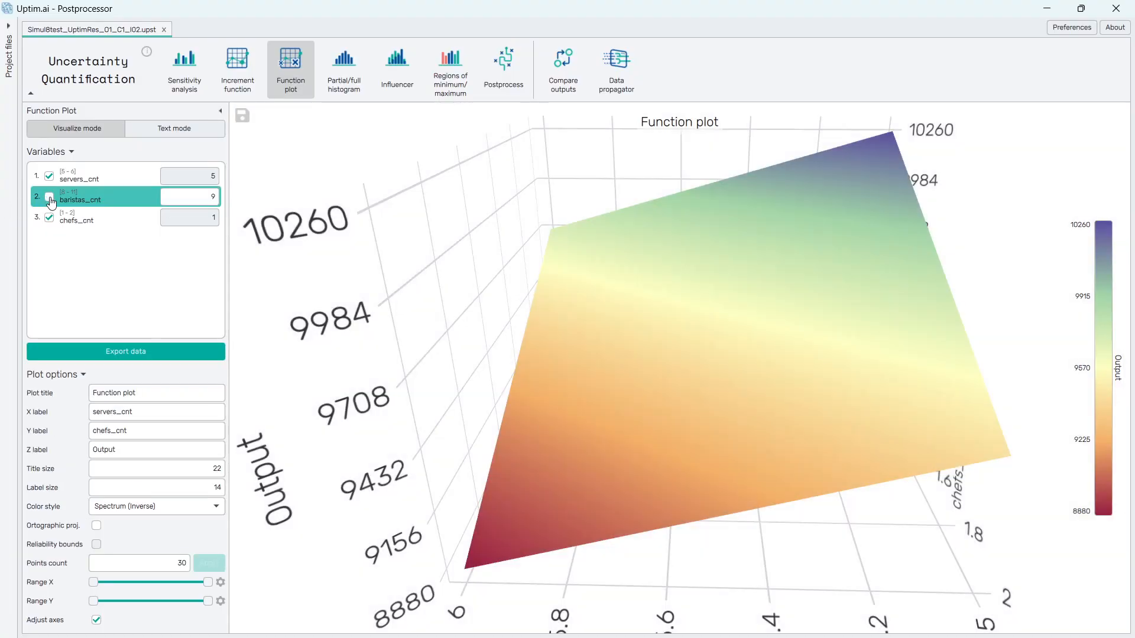
scroll(685, 399, down, 5)
drag(639, 440, 387, 352)
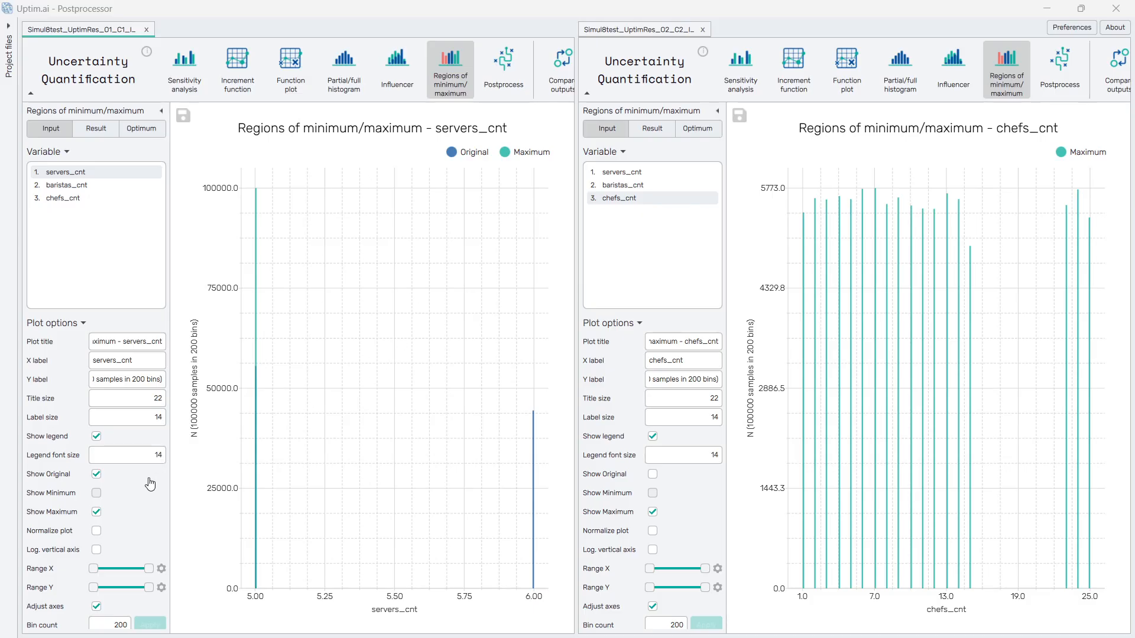
- In the O1_C1 regions of minimum/maximum plot, hide the original distribution and display the maximum region of baristas_cnt
click(97, 474)
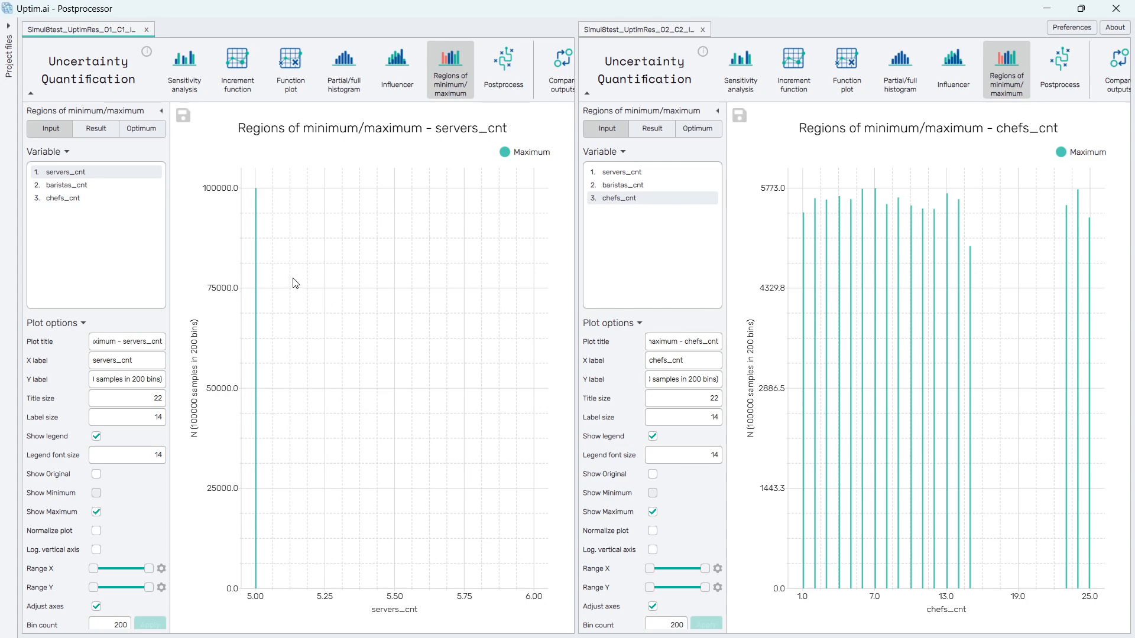
click(66, 185)
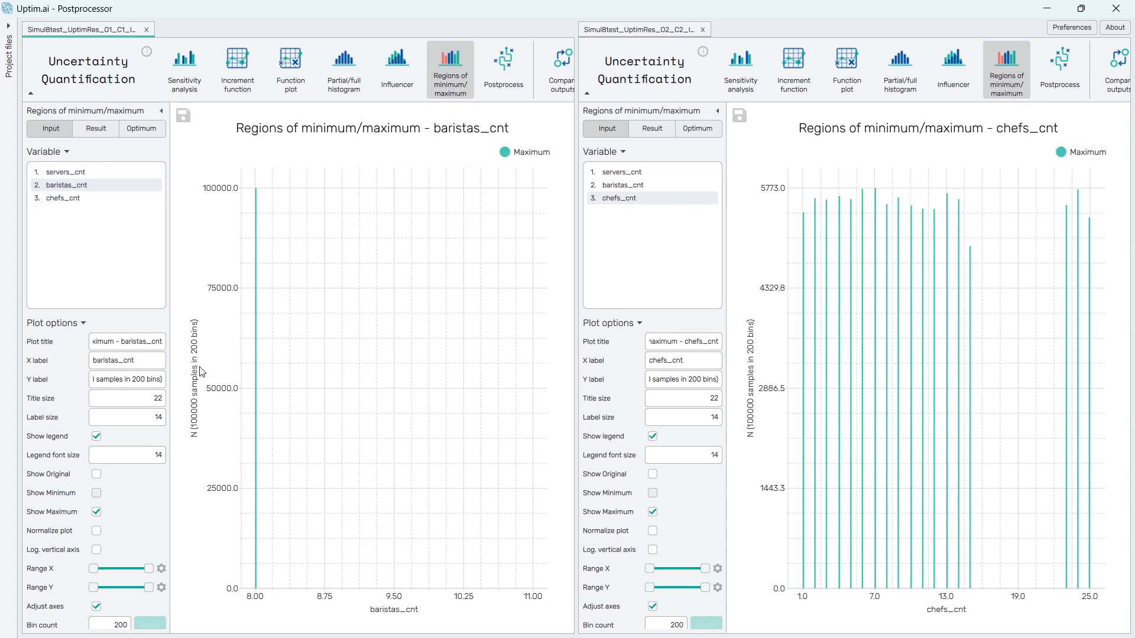
click(47, 198)
click(66, 187)
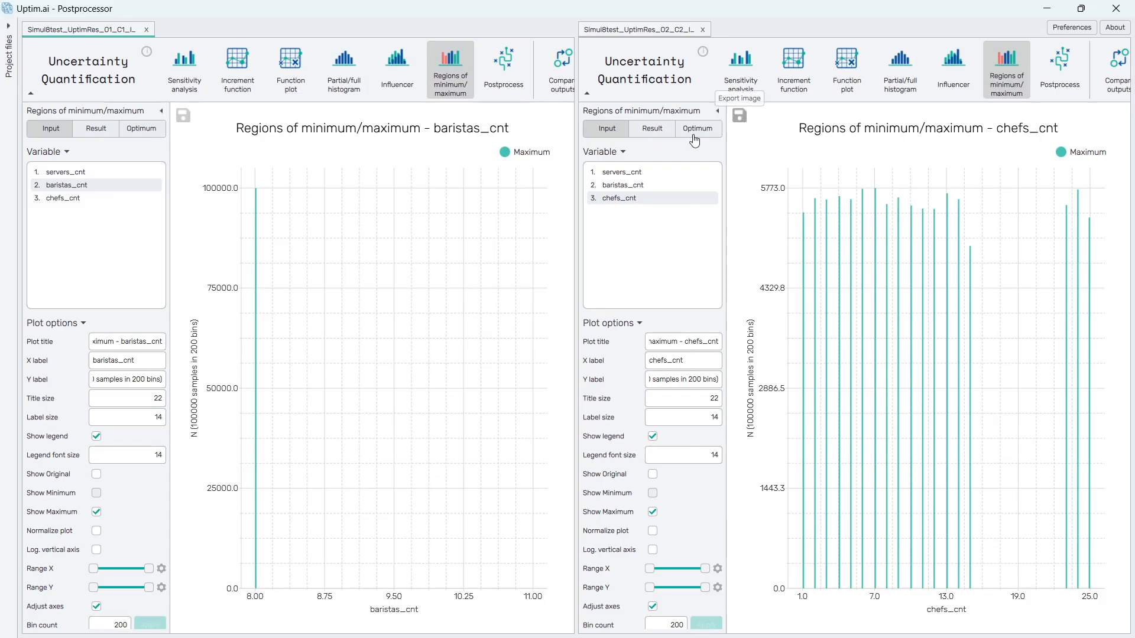
- Display the result distributions of the regions of minimum/maximum for both result files
click(652, 128)
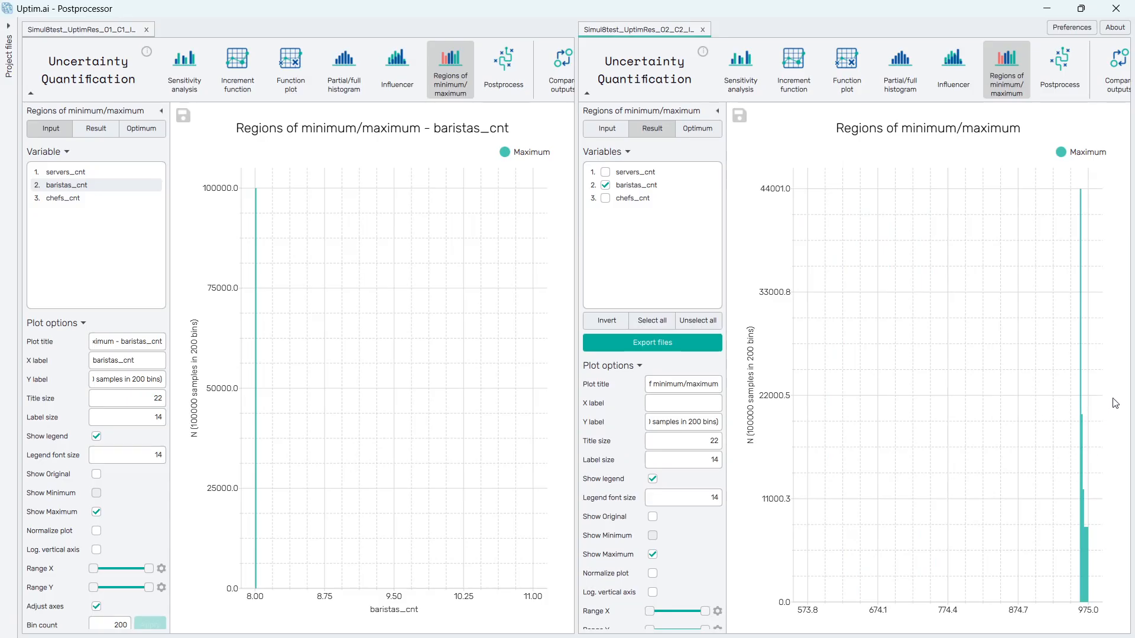
click(609, 131)
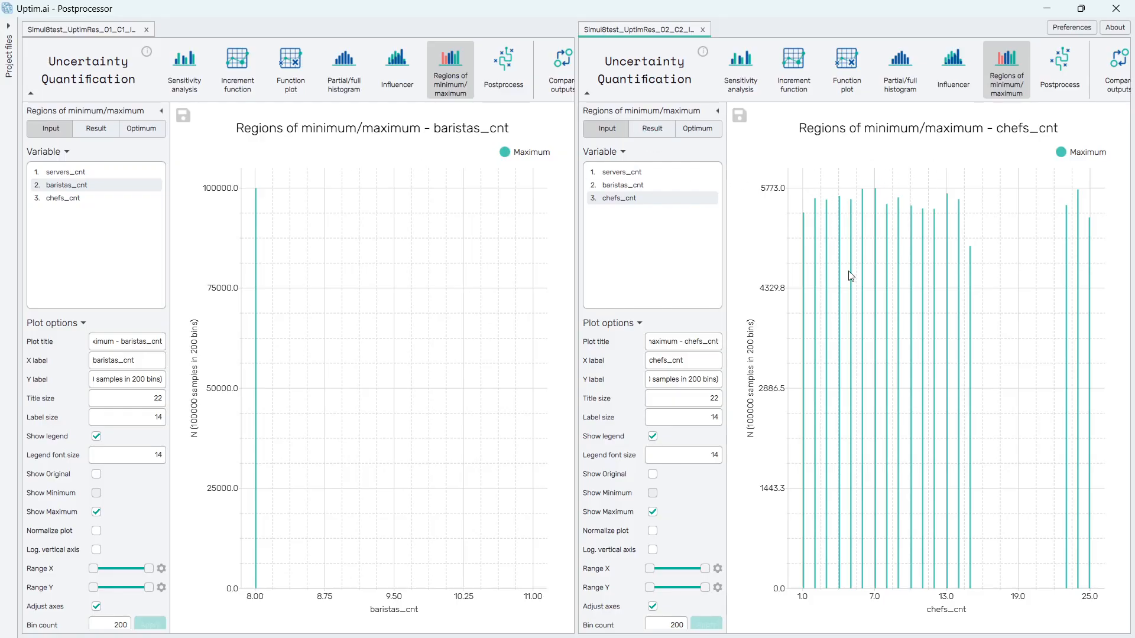
click(654, 129)
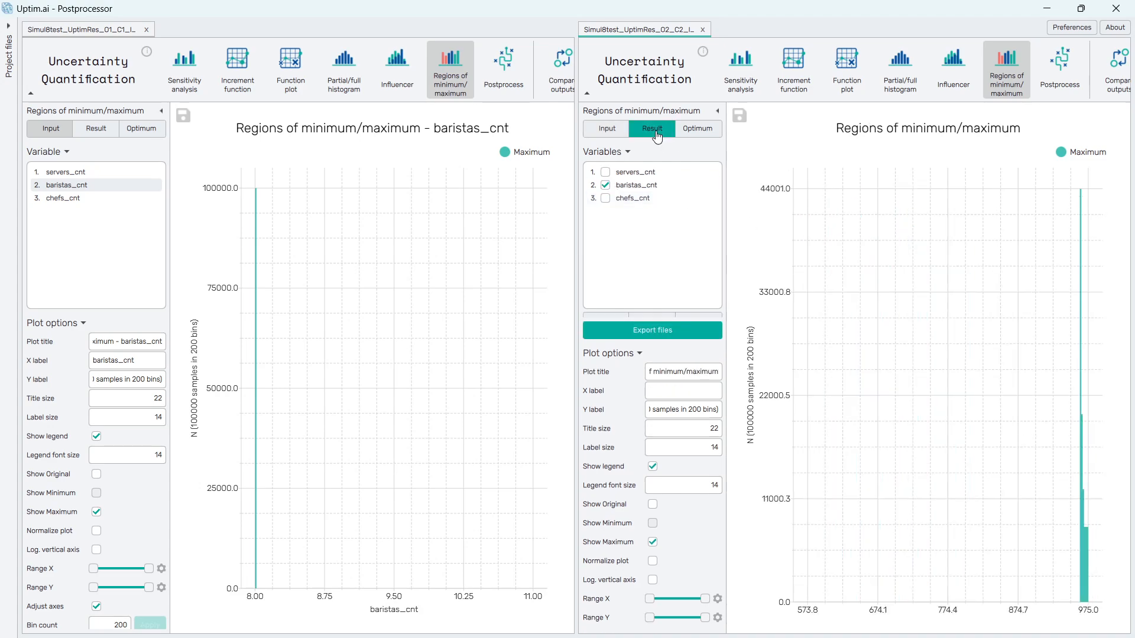
click(97, 128)
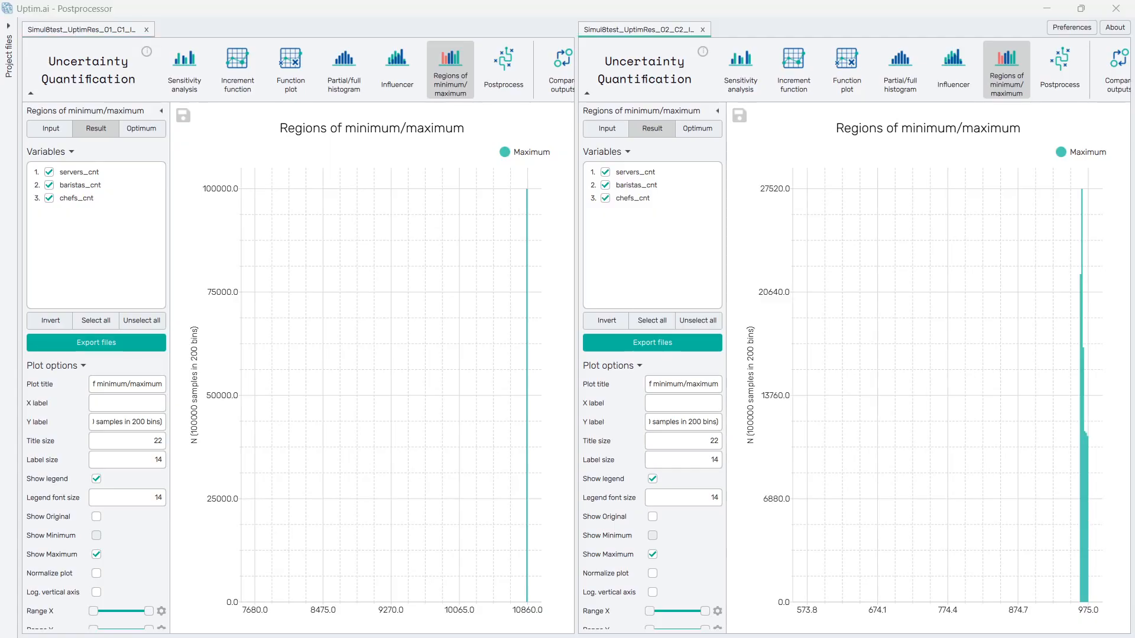
- Split the view of each result file downward to get a second analysis pane beneath both plots
right_click(94, 30)
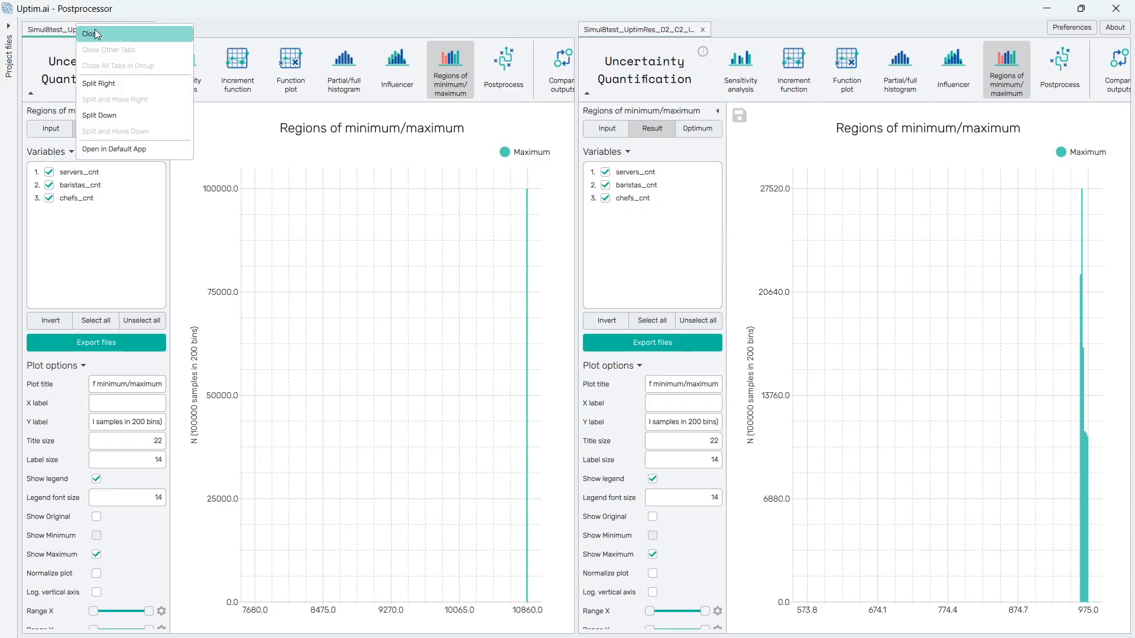
click(116, 112)
right_click(643, 31)
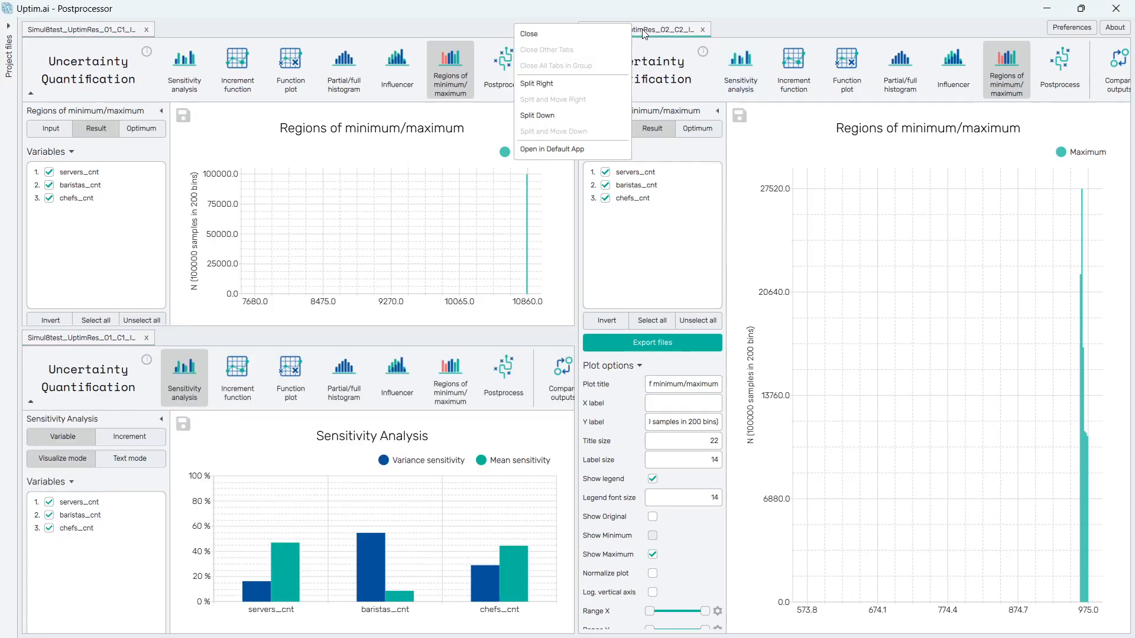
click(601, 116)
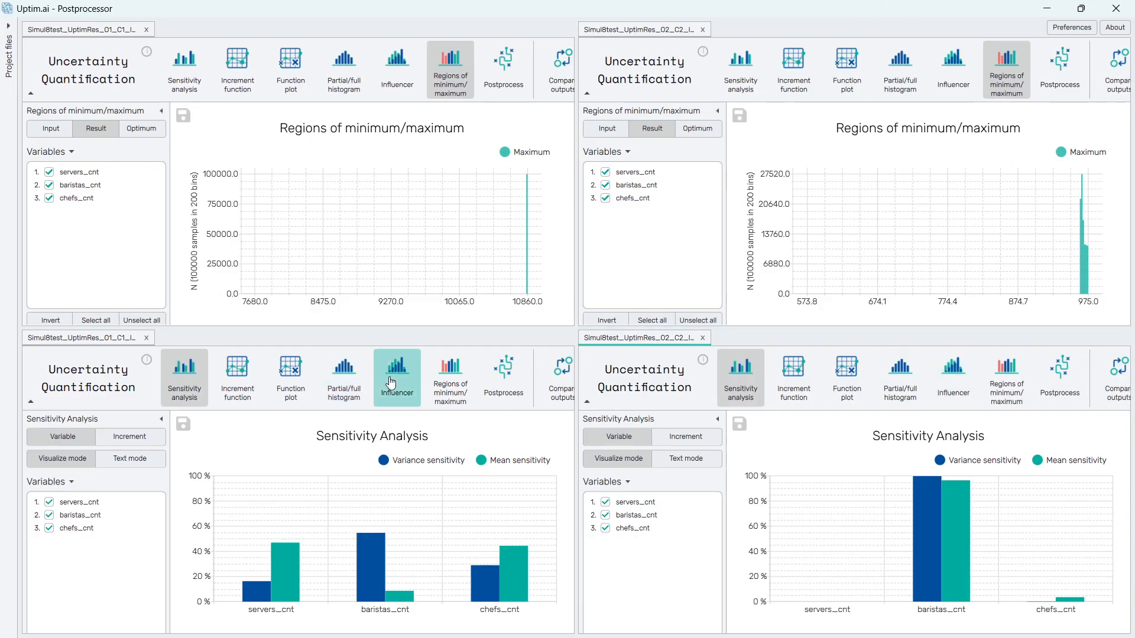
- Display the full histogram for both result files in the duplicate panes
click(290, 371)
click(851, 374)
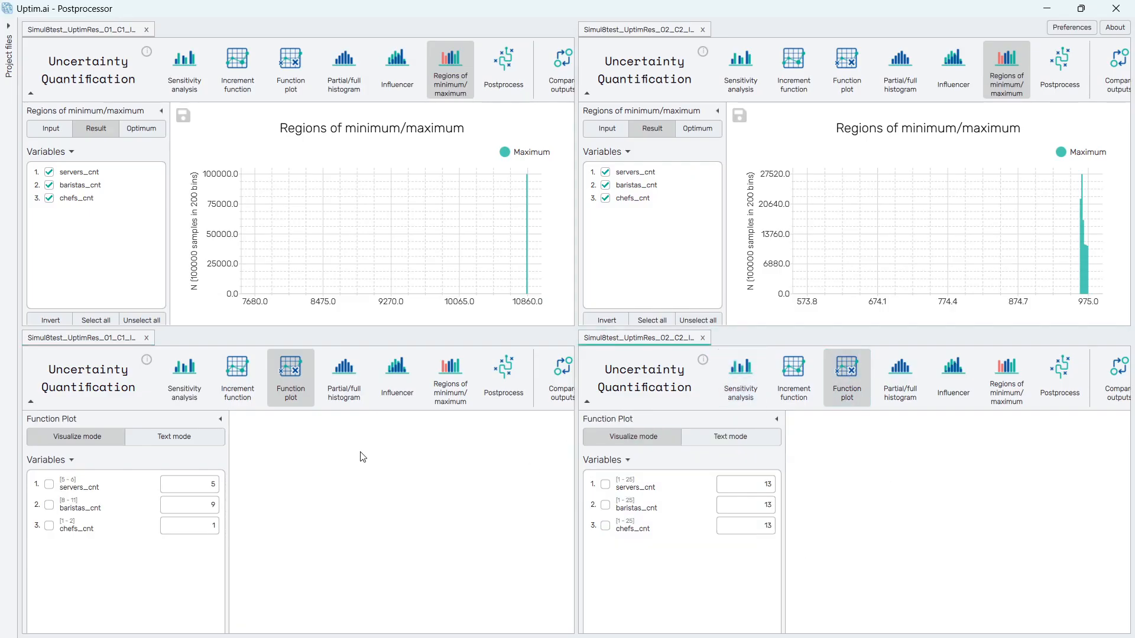
click(344, 372)
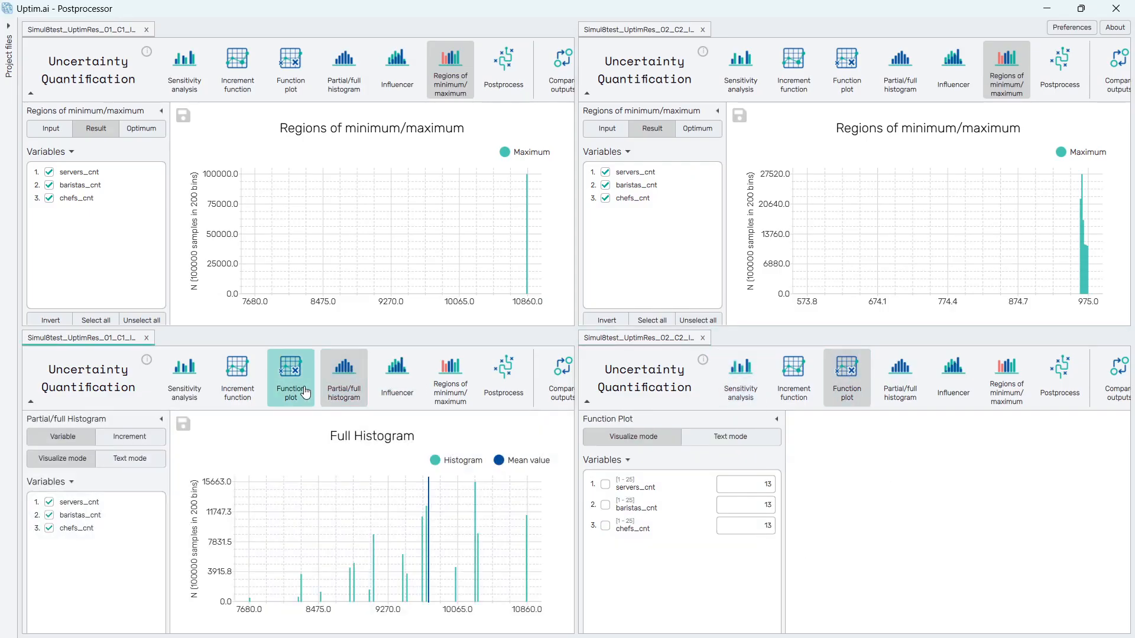
click(897, 380)
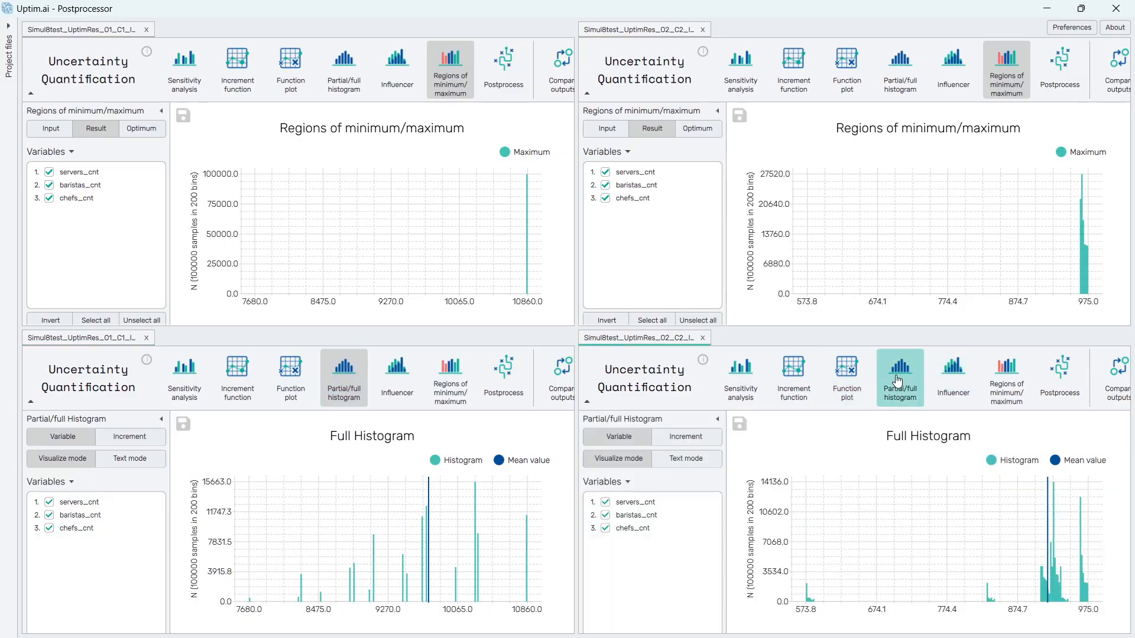
- Switch both duplicate panes to function plots of servers_cnt and chefs_cnt together
click(846, 374)
click(619, 528)
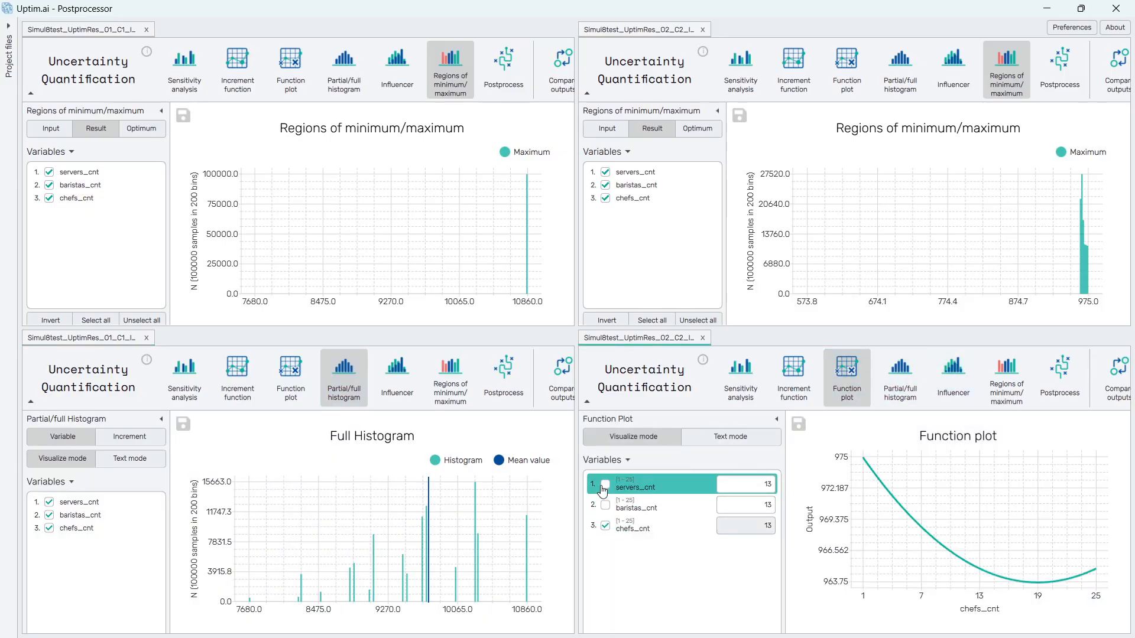
click(604, 485)
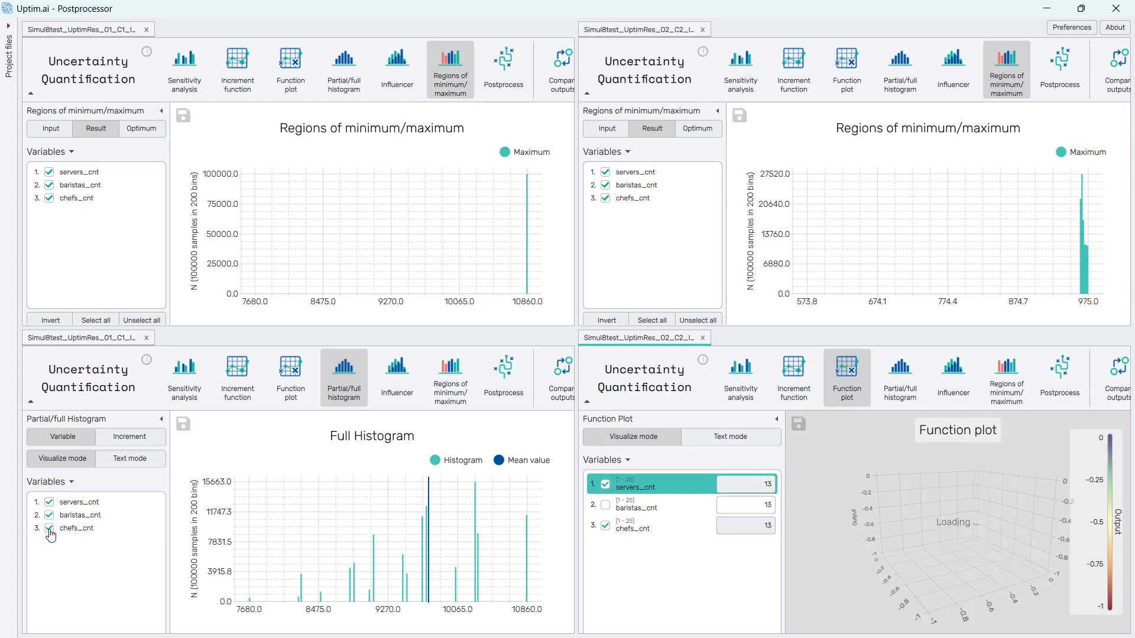
click(289, 371)
click(49, 526)
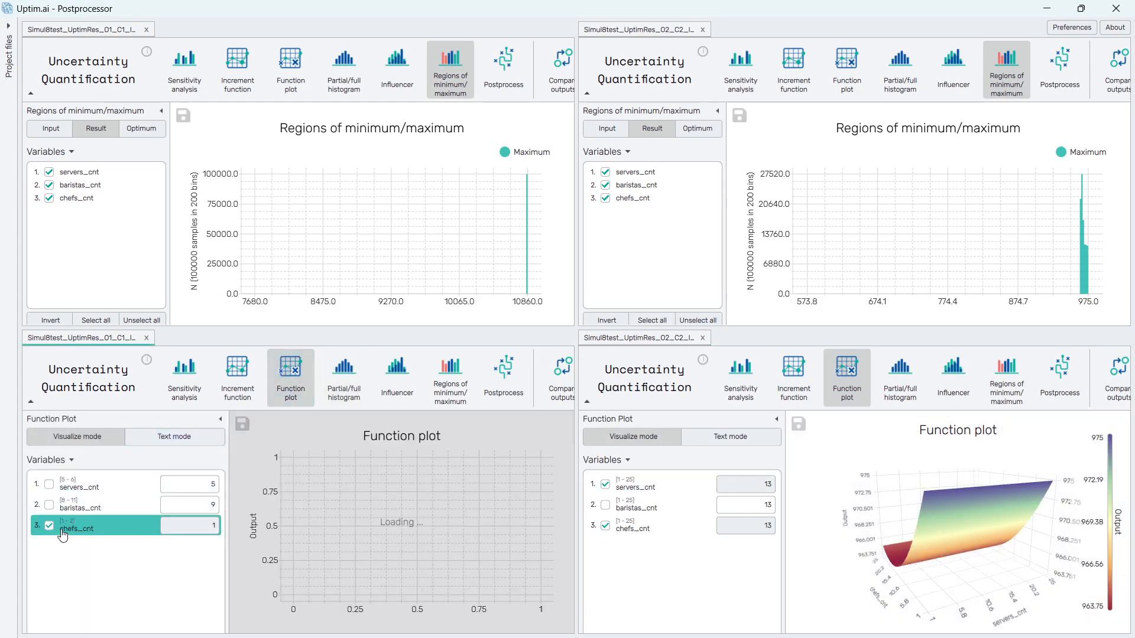
click(51, 485)
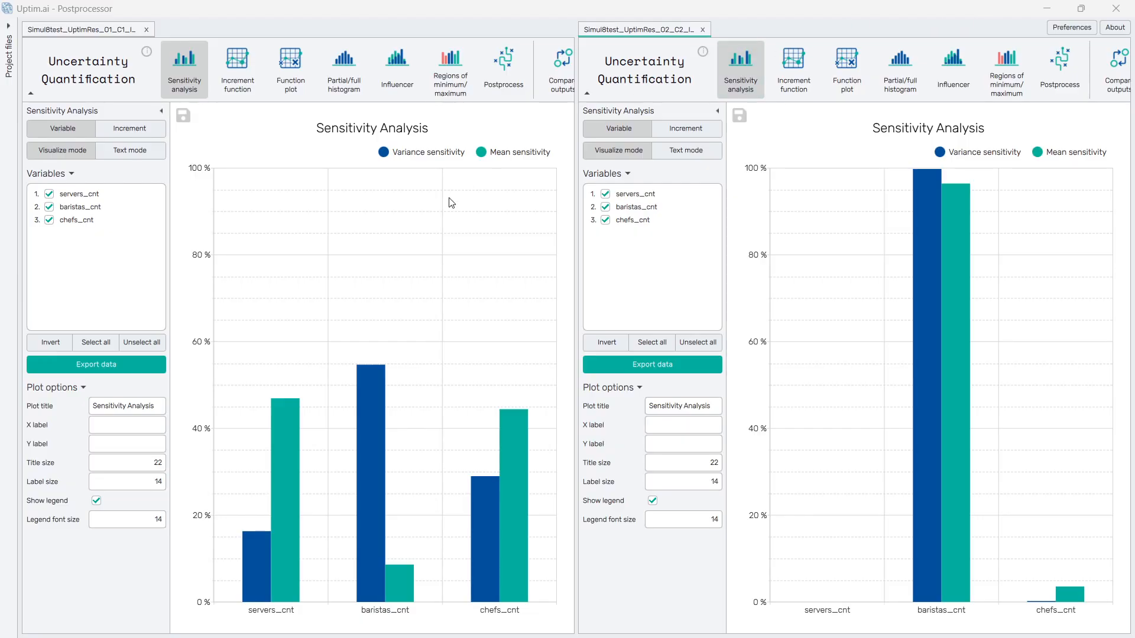
- Display the optimum variable values from the regions of minimum/maximum for both result files
click(449, 84)
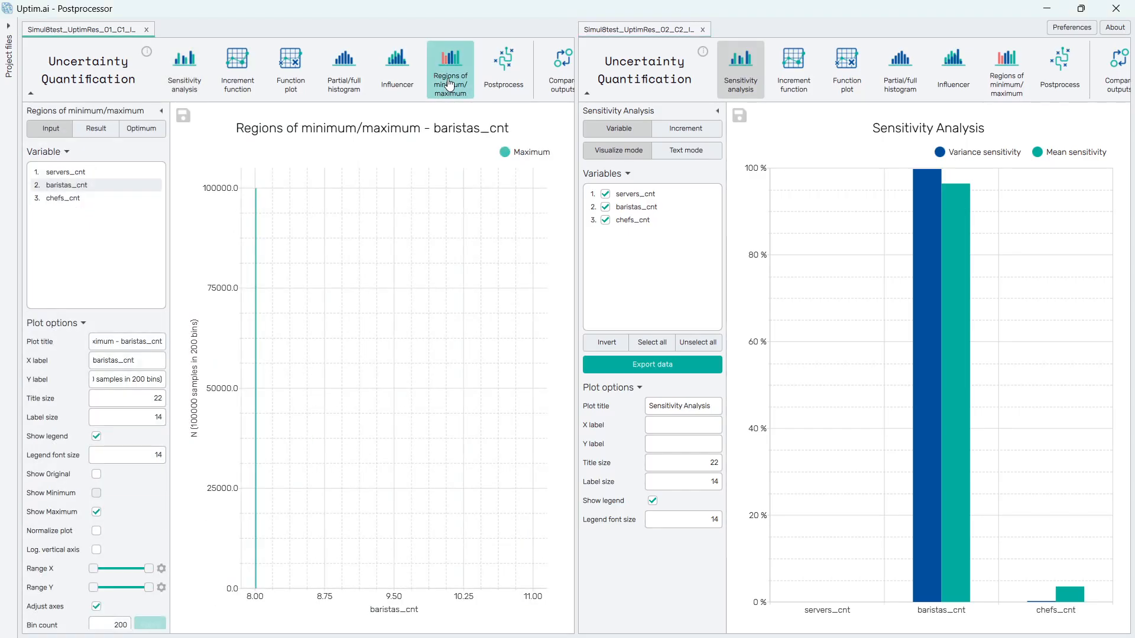
click(1001, 89)
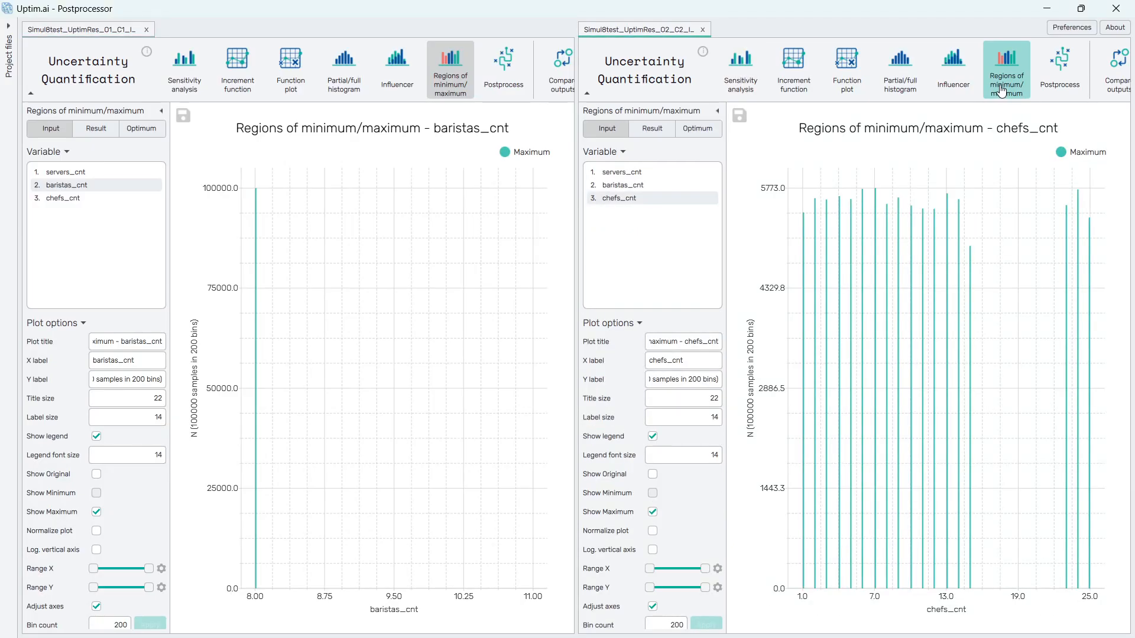
click(132, 131)
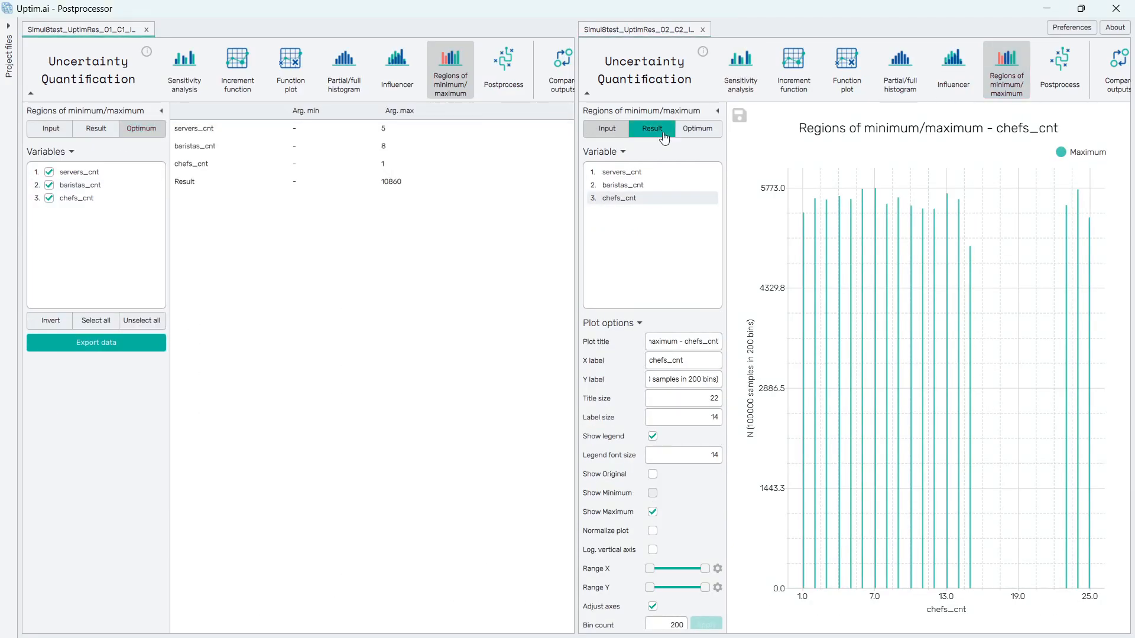
click(693, 129)
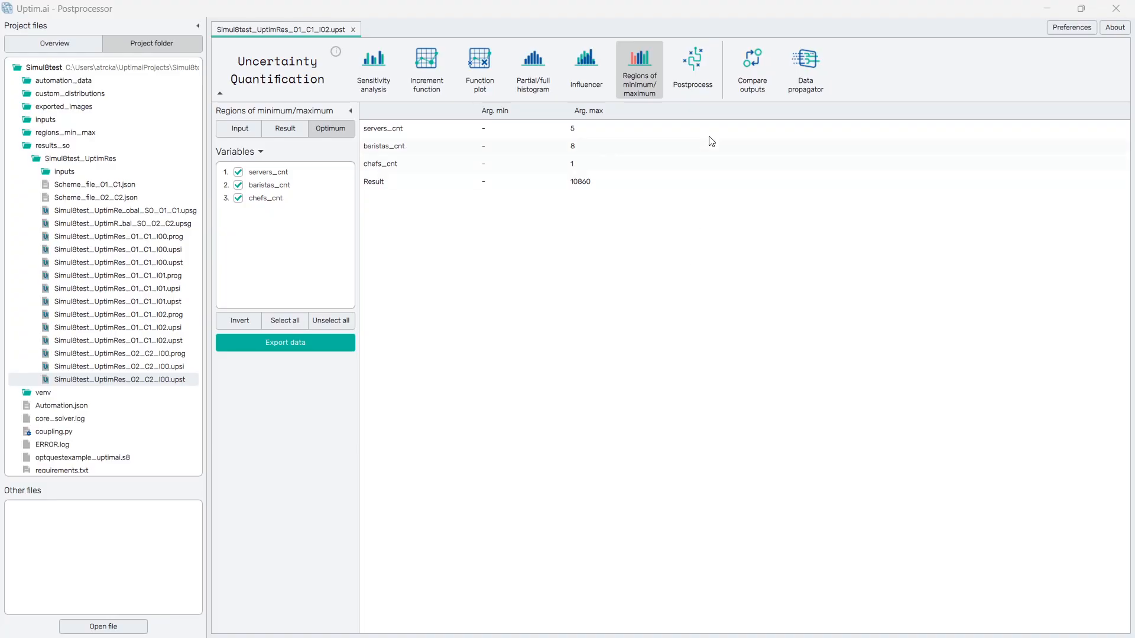
- Create an output comparison with Simul8test_UptimRes_01_C1_I00.upst as output 1 and Simul8test_UptimRes_02_C2_I00.upst as output 2
click(752, 88)
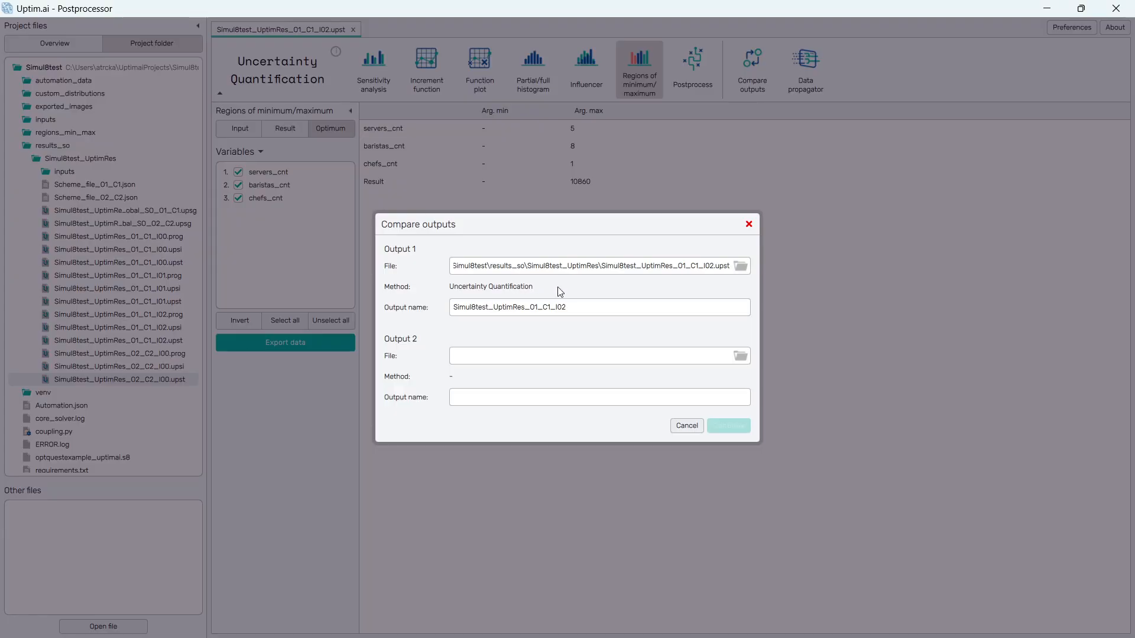
click(741, 266)
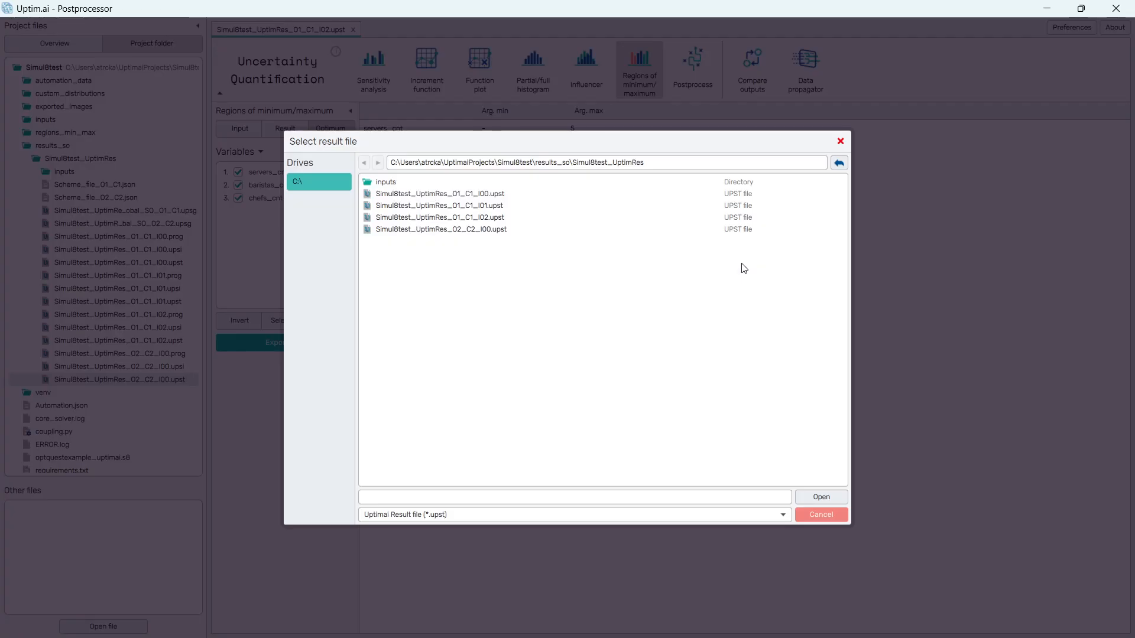
click(537, 195)
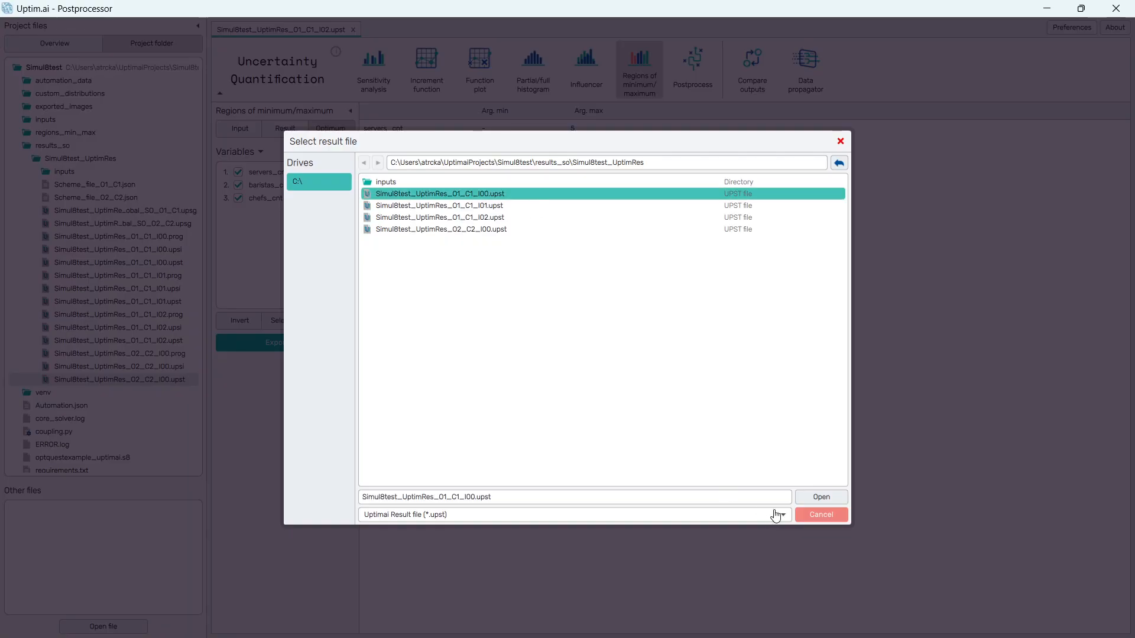
click(821, 496)
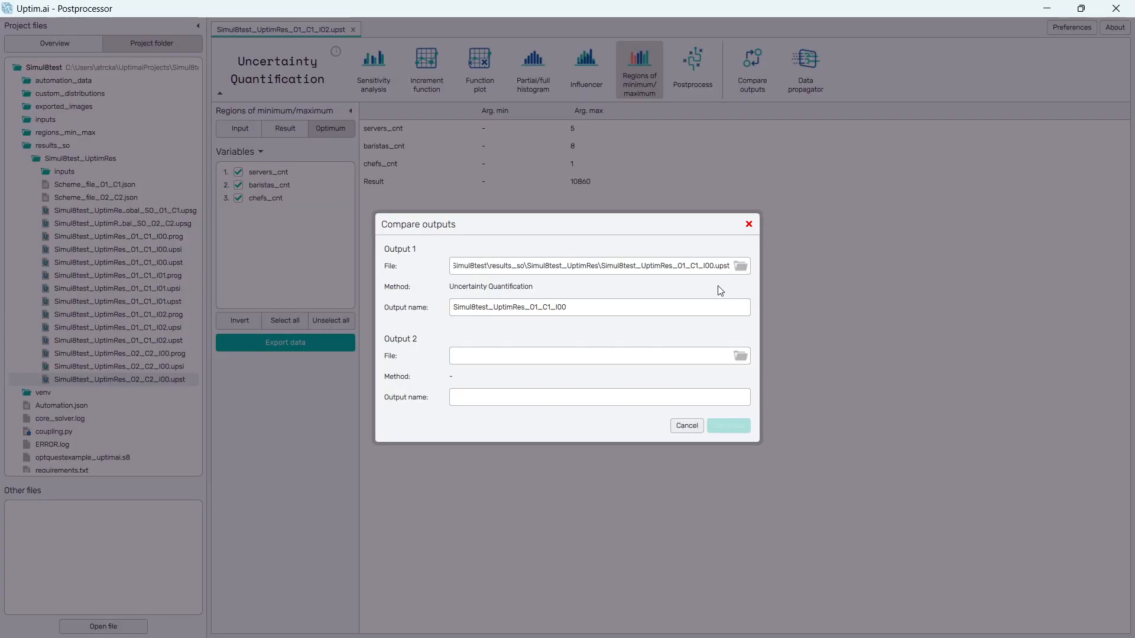
click(740, 358)
click(582, 230)
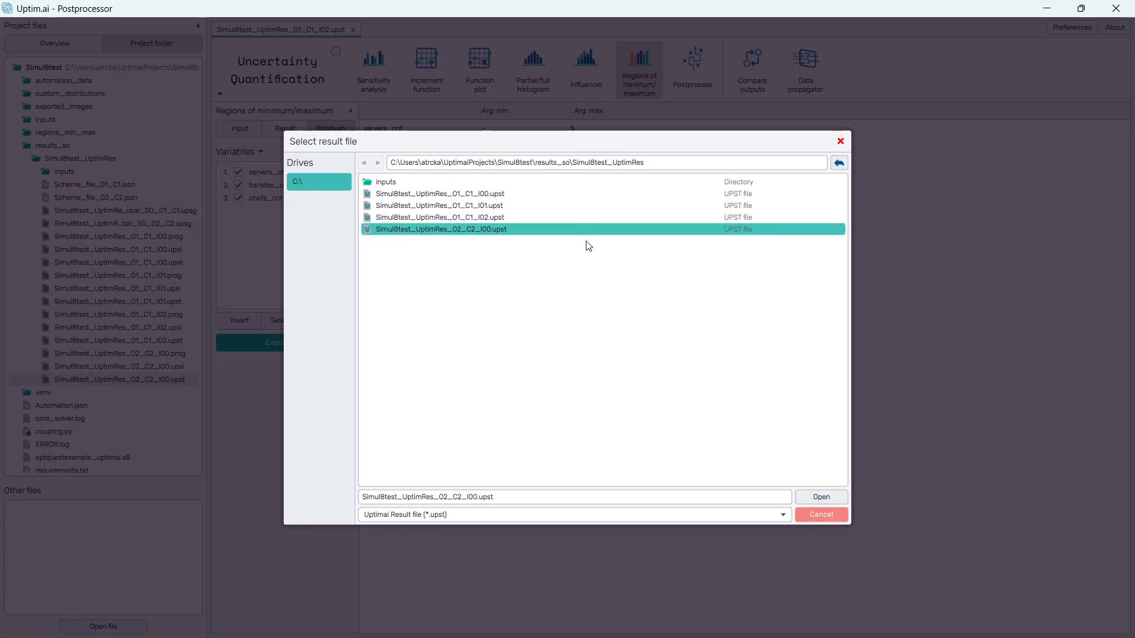
click(812, 500)
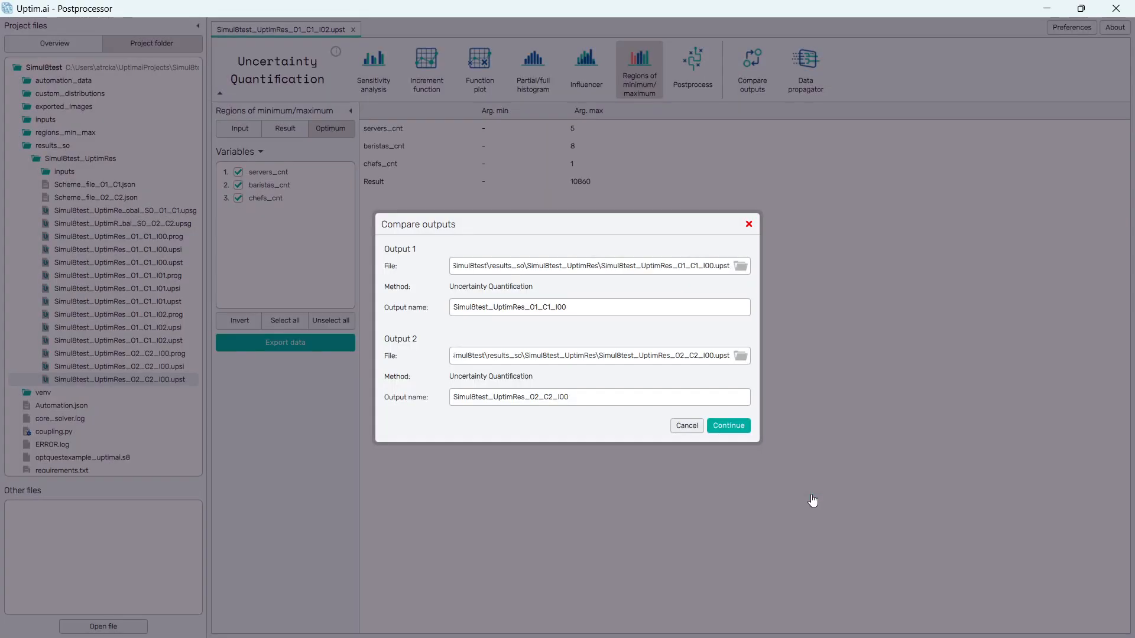
click(720, 428)
- View the comparison's partial histogram with chefs_cnt excluded, and include chefs_cnt again to restore the full histogram
drag(691, 467, 615, 473)
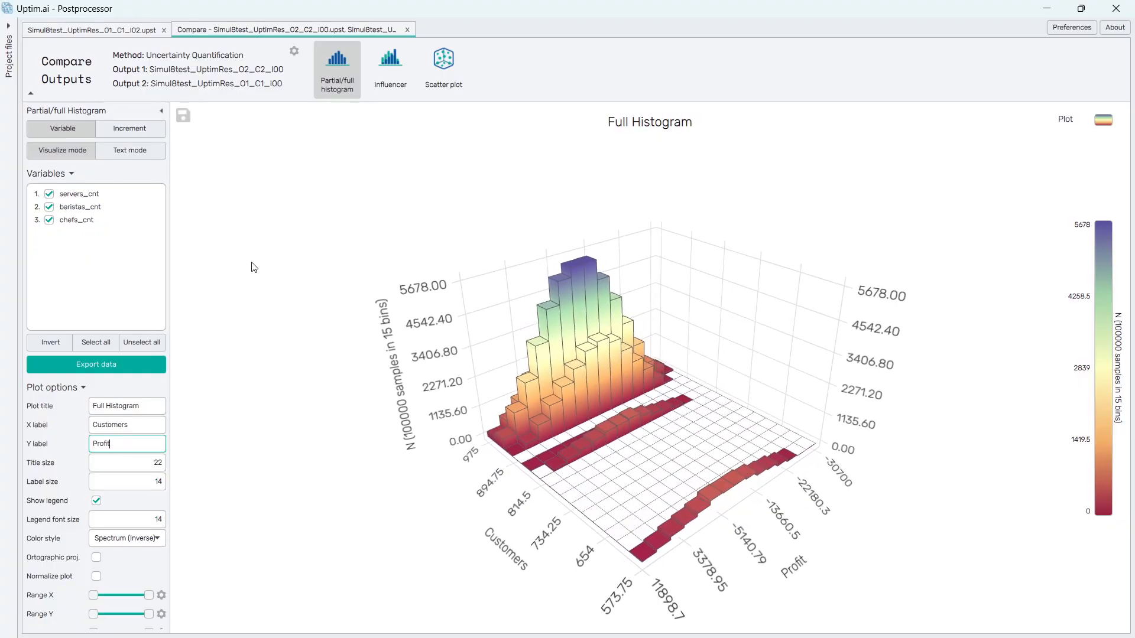
click(49, 220)
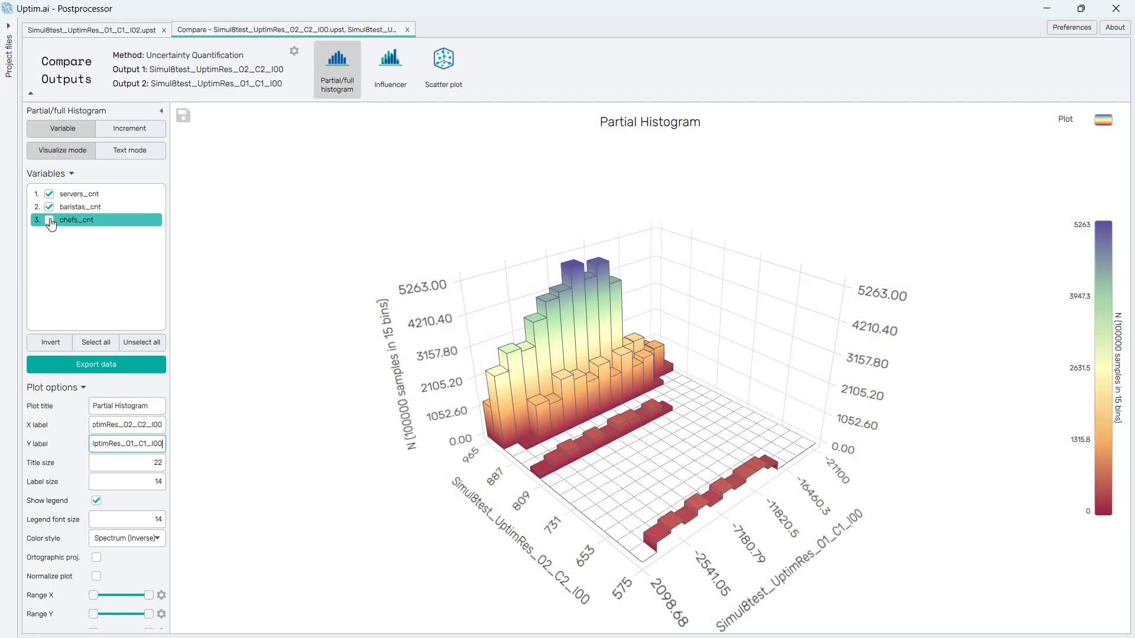
click(50, 220)
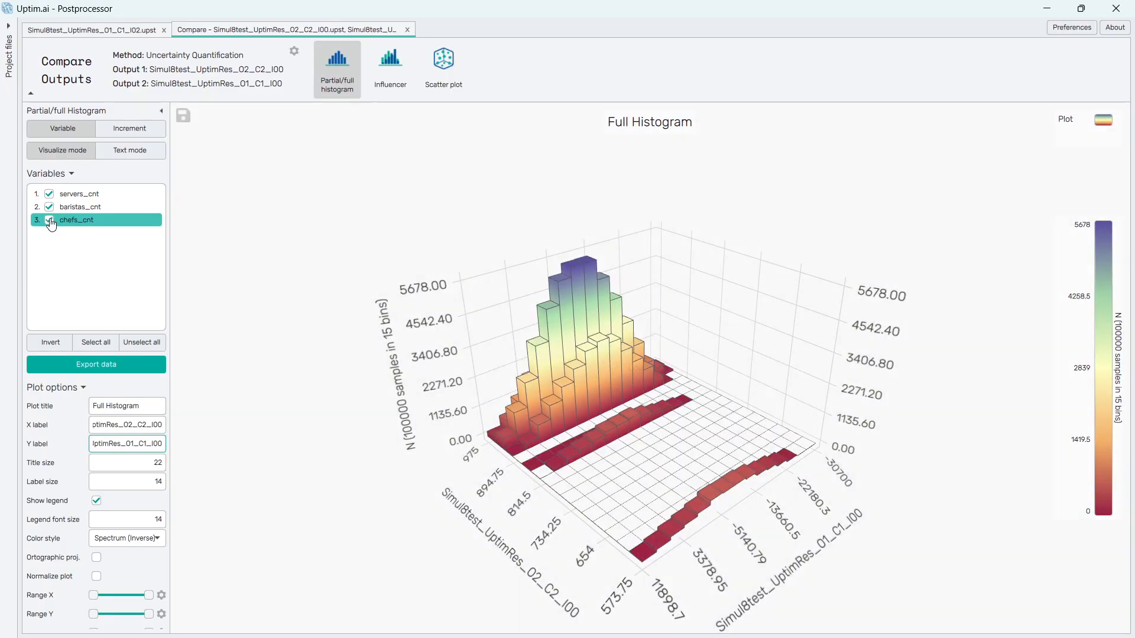
- View the scatter plot of customers versus profit for servers_cnt, and return to the full histogram to inspect it from another angle
click(444, 62)
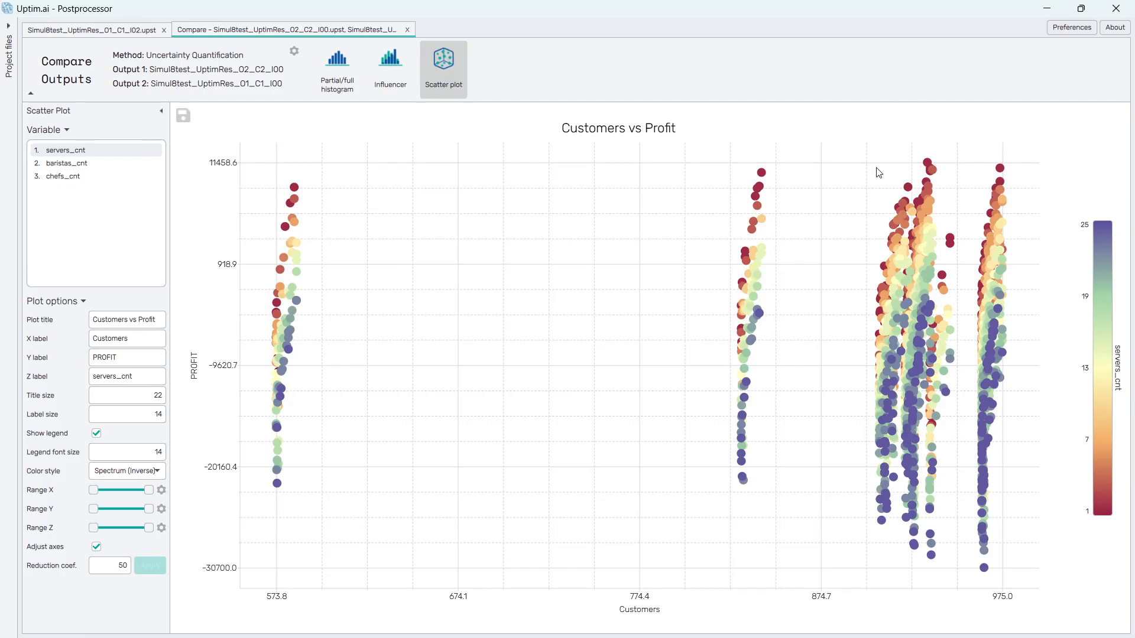
click(325, 75)
drag(615, 455, 896, 481)
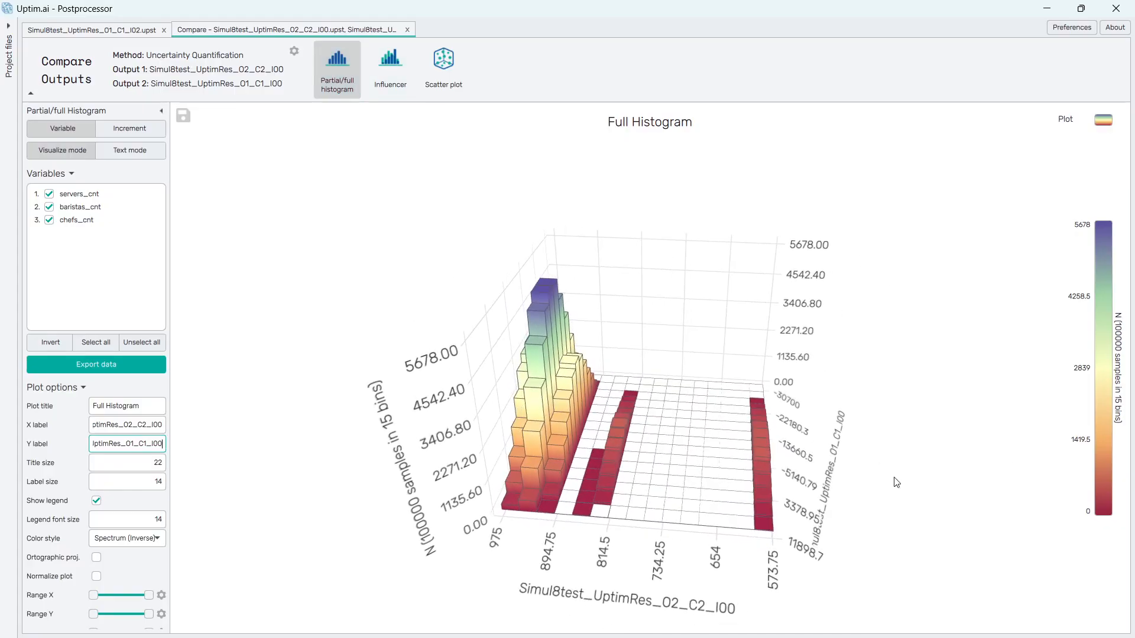